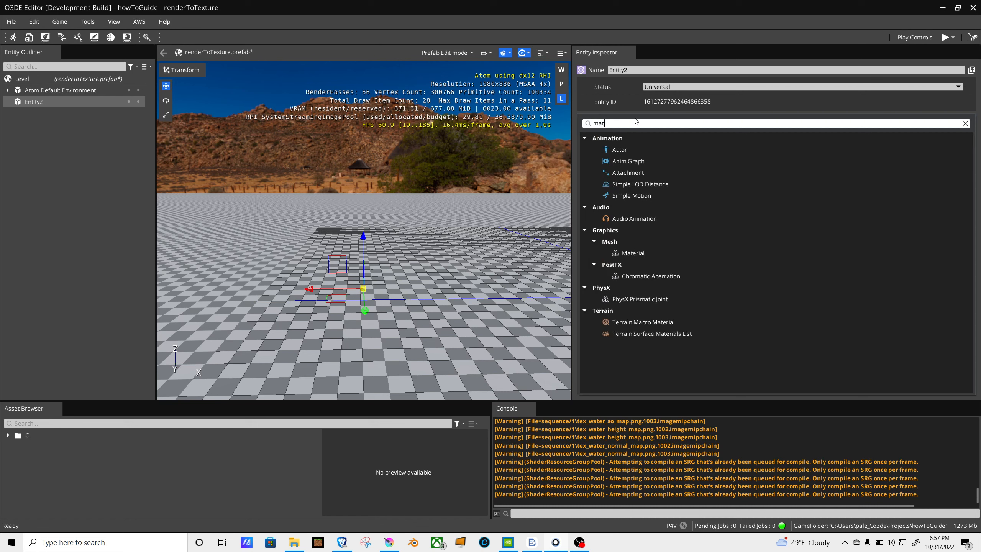
# Step: Add a Material component to Entity2
pyautogui.click(639, 253)
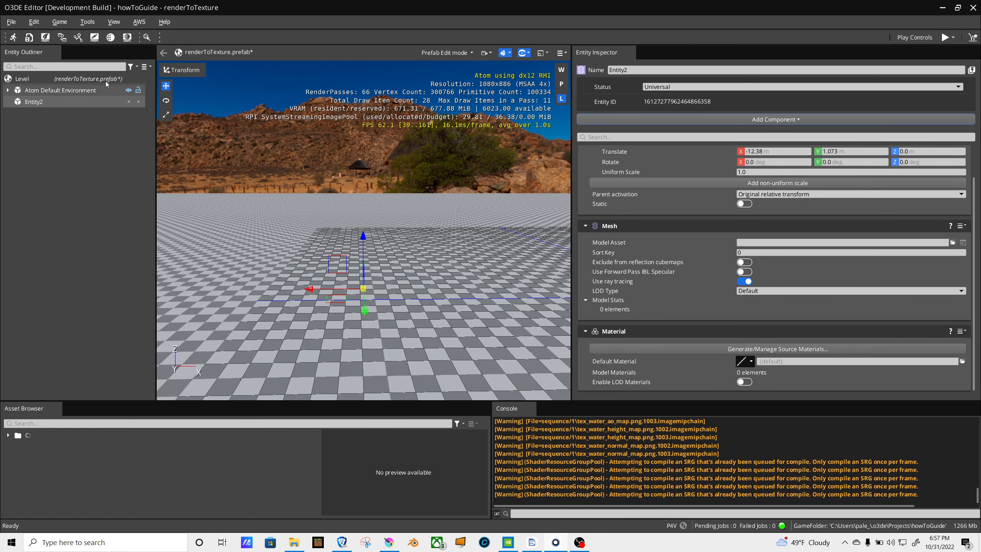
# Step: Open the UI Editor and enable Render to texture for the new canvas
pyautogui.click(95, 37)
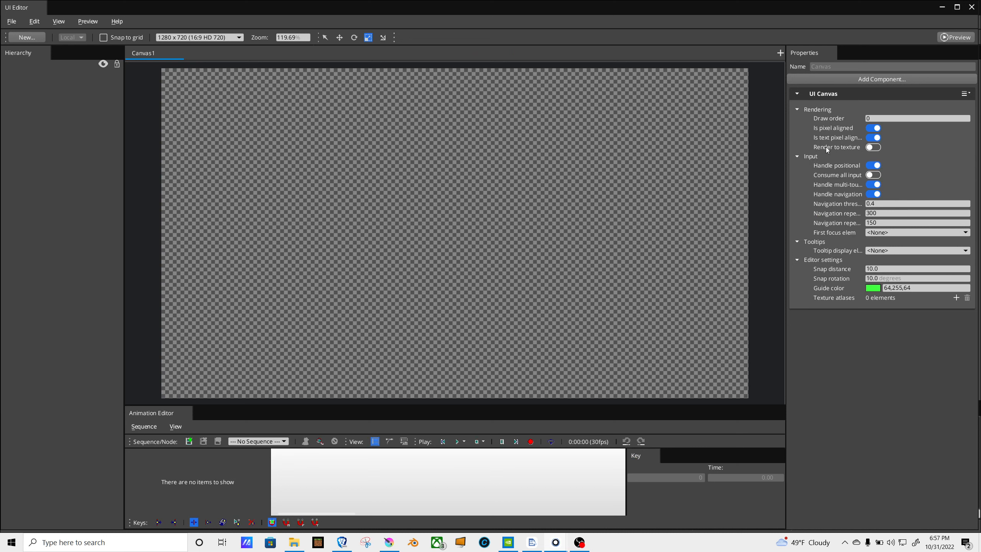
pyautogui.click(874, 148)
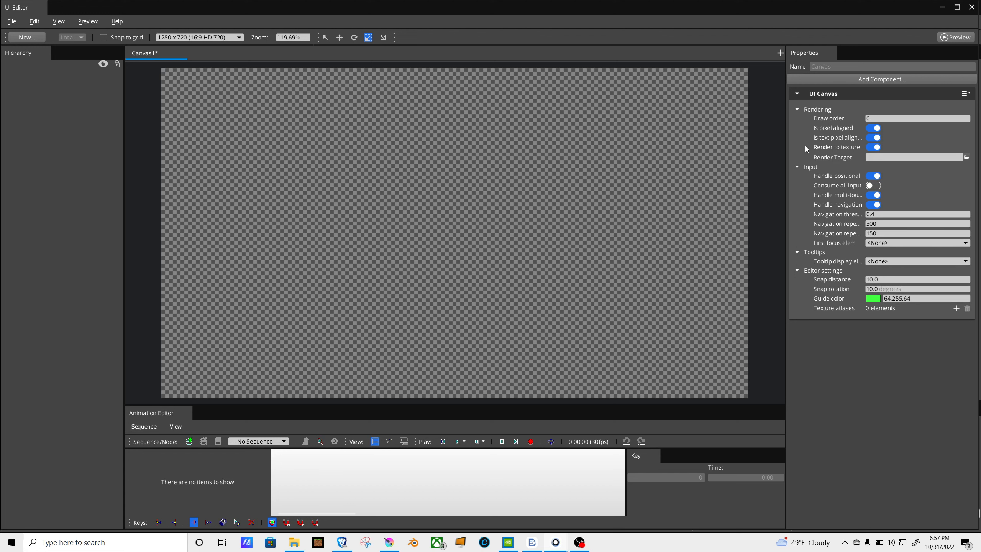
# Step: Search for "r" while choosing the canvas's Render Target asset and reveal BRDFTexture.attimage in its Explorer folder
pyautogui.click(967, 157)
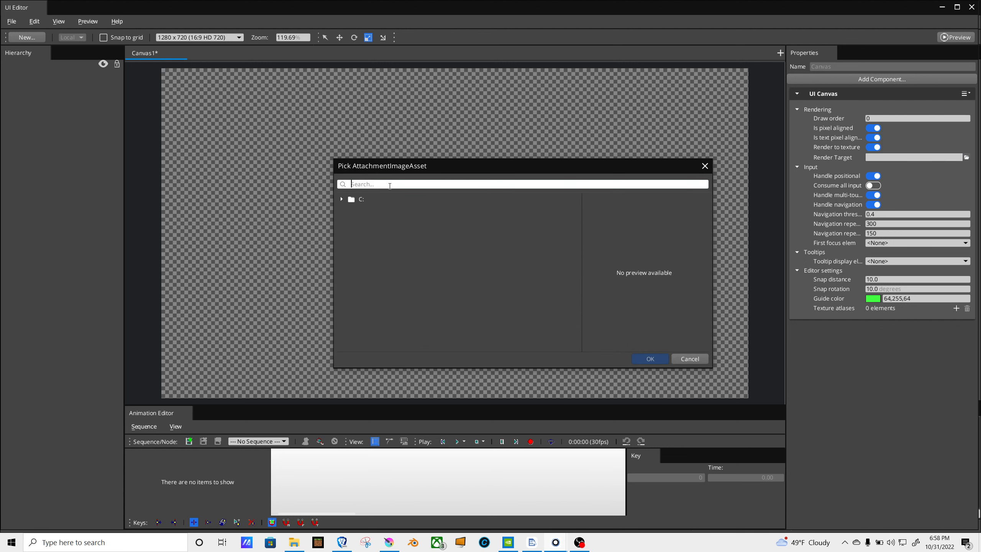
pyautogui.write('r')
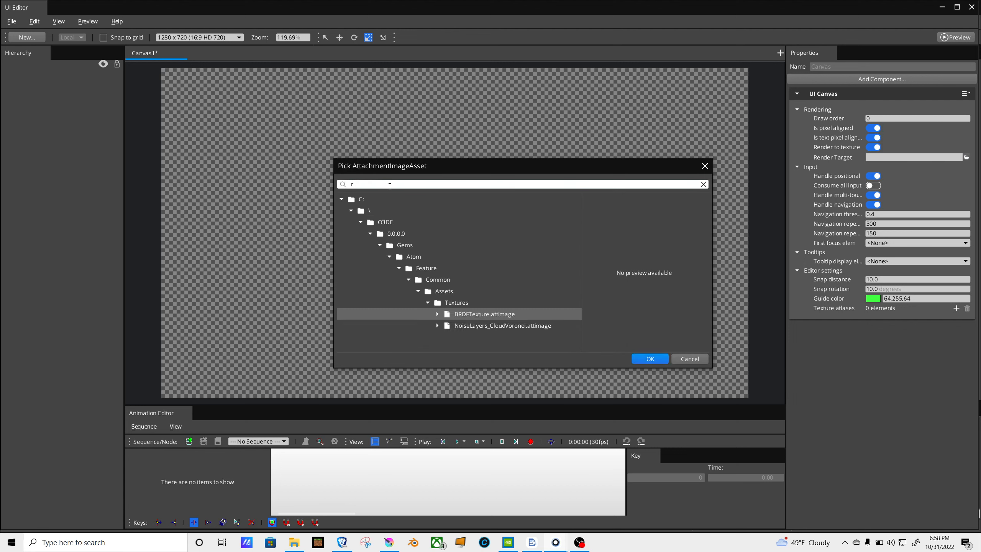
pyautogui.rightClick(505, 313)
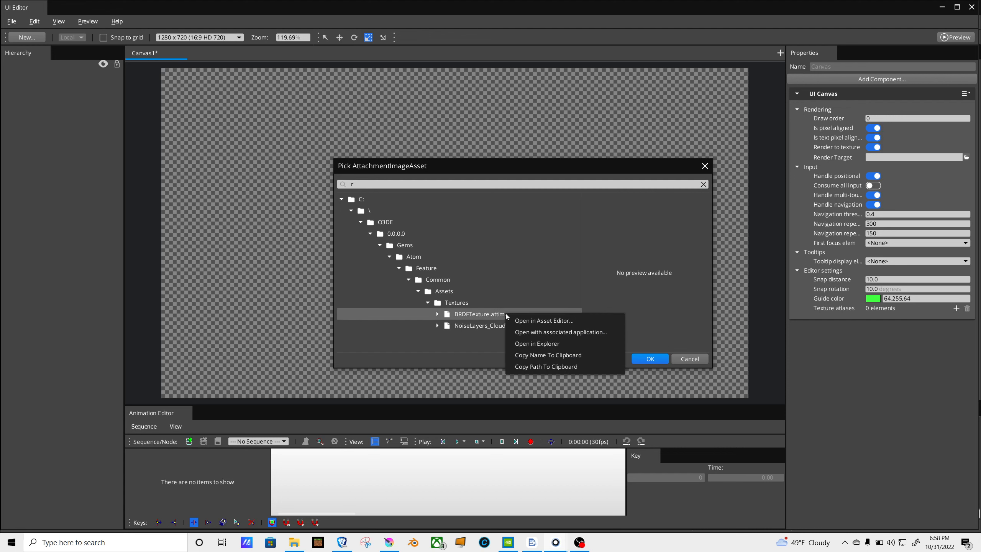
pyautogui.click(563, 344)
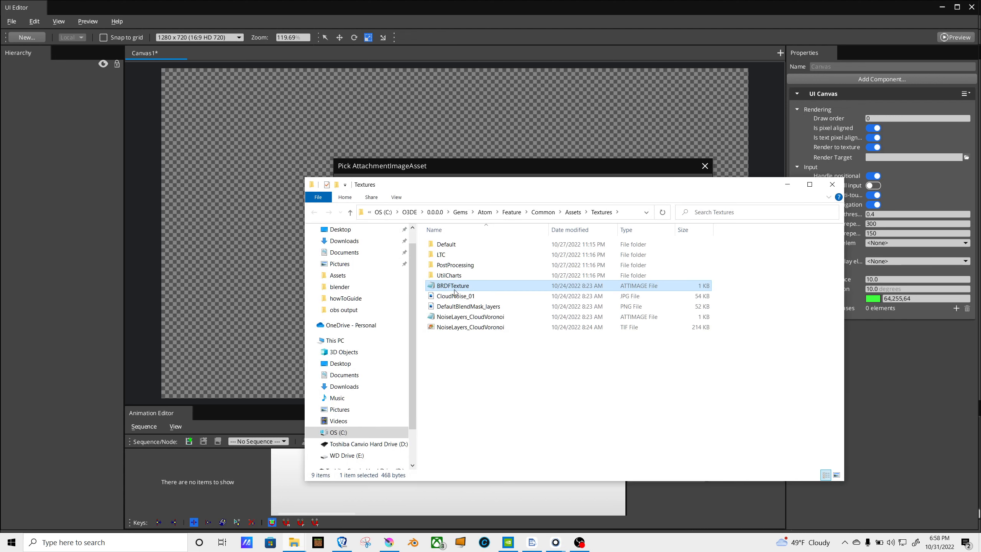
# Step: Duplicate the BRDFTexture attimage file within the Textures folder and rename the copy as rtt
pyautogui.rightClick(453, 289)
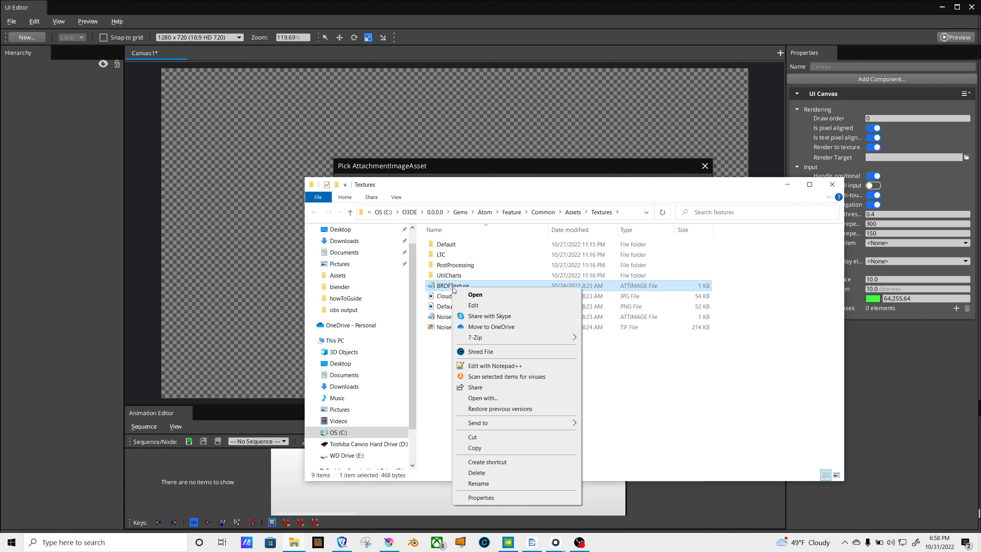
pyautogui.moveTo(490, 339)
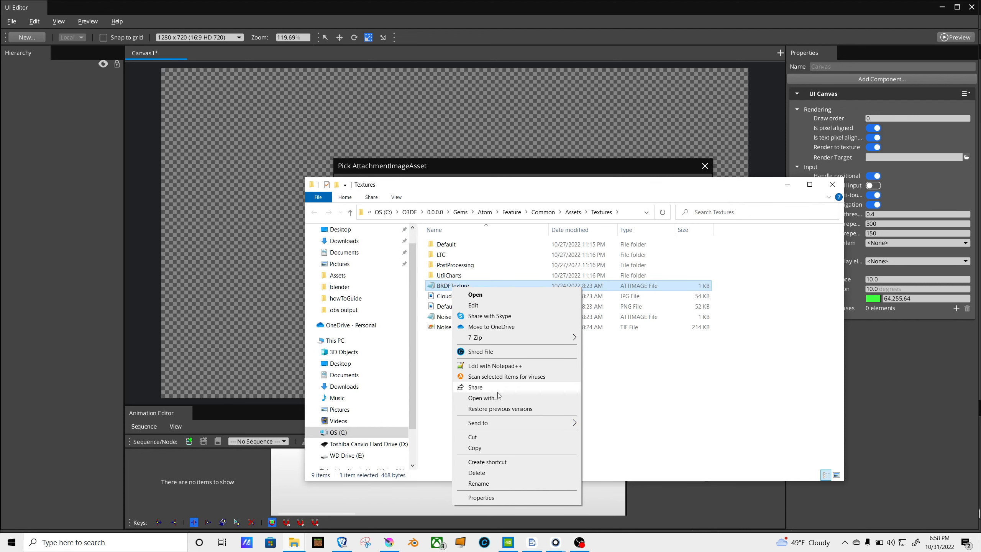
pyautogui.click(488, 448)
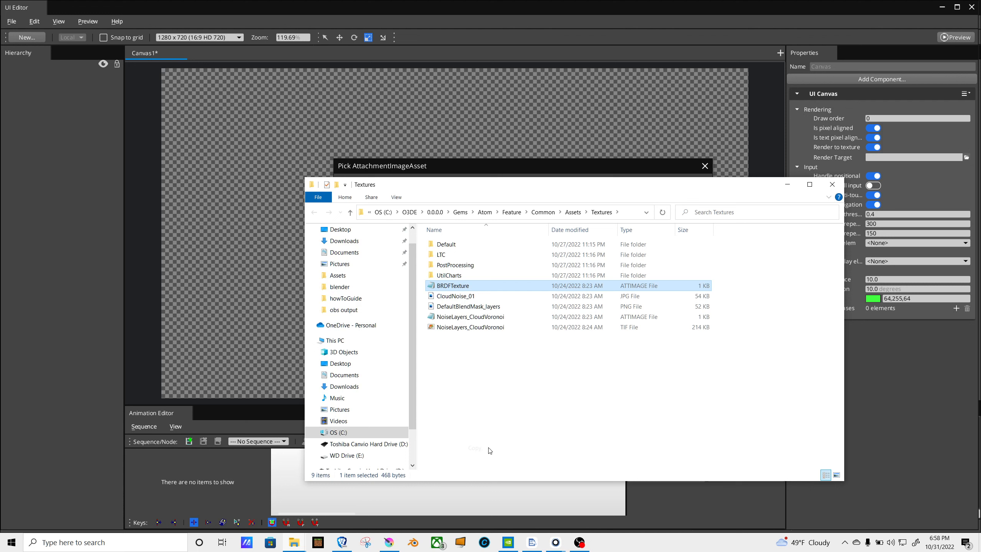
pyautogui.rightClick(462, 376)
pyautogui.click(502, 292)
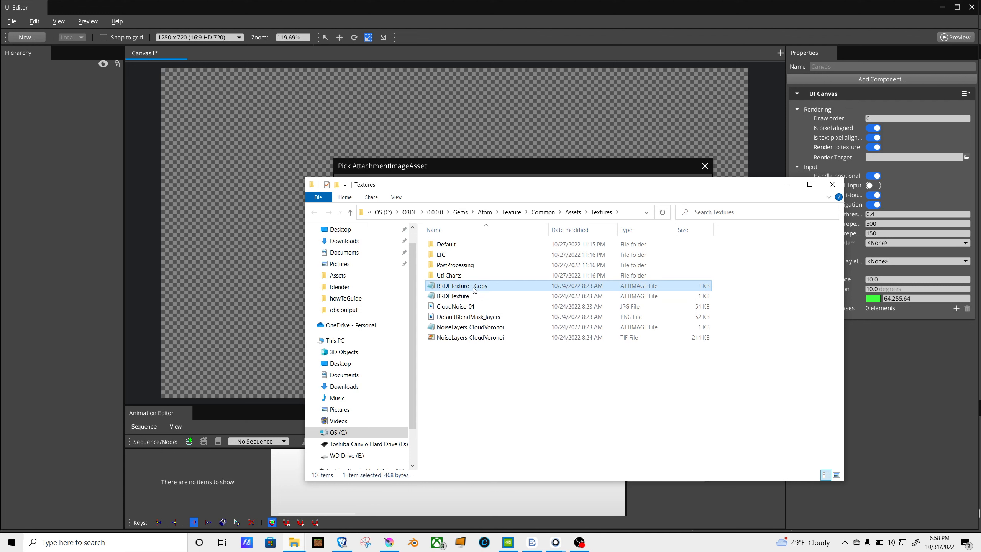
pyautogui.click(475, 289)
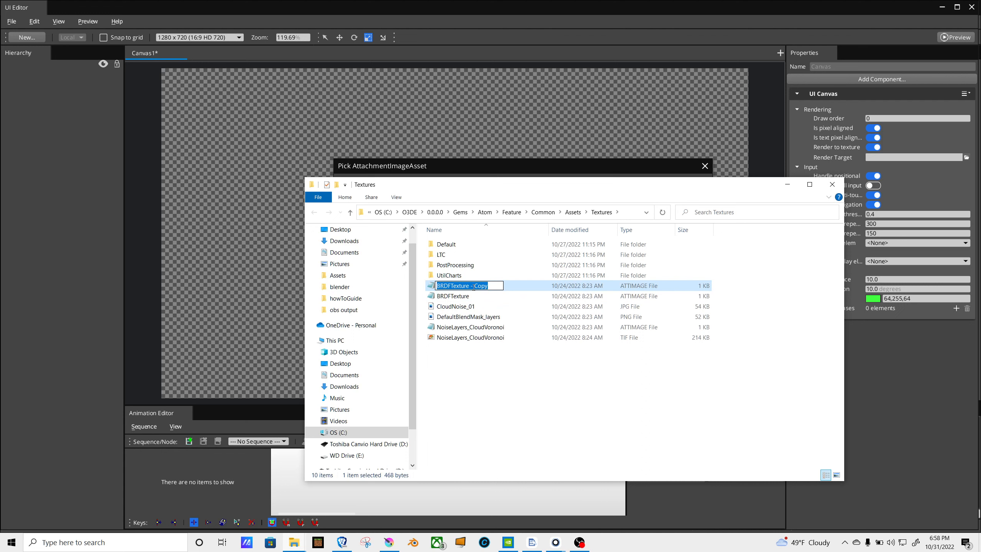
pyautogui.write('rtt')
pyautogui.press('Return')
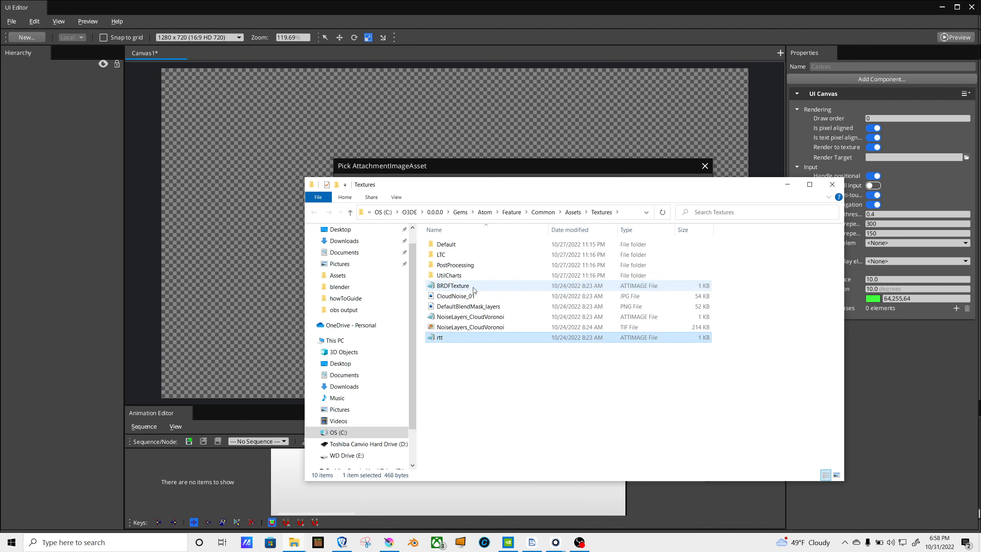
# Step: Open the rtt file in Notepad and add a "color" entry after "ShaderWrite" in BindFlags
pyautogui.doubleClick(454, 339)
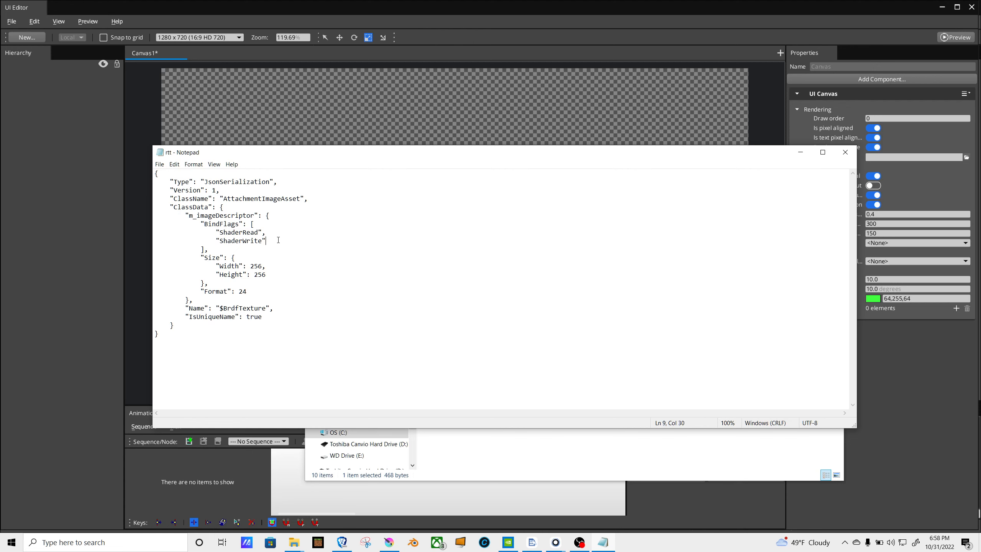
pyautogui.write(',')
pyautogui.press('Return')
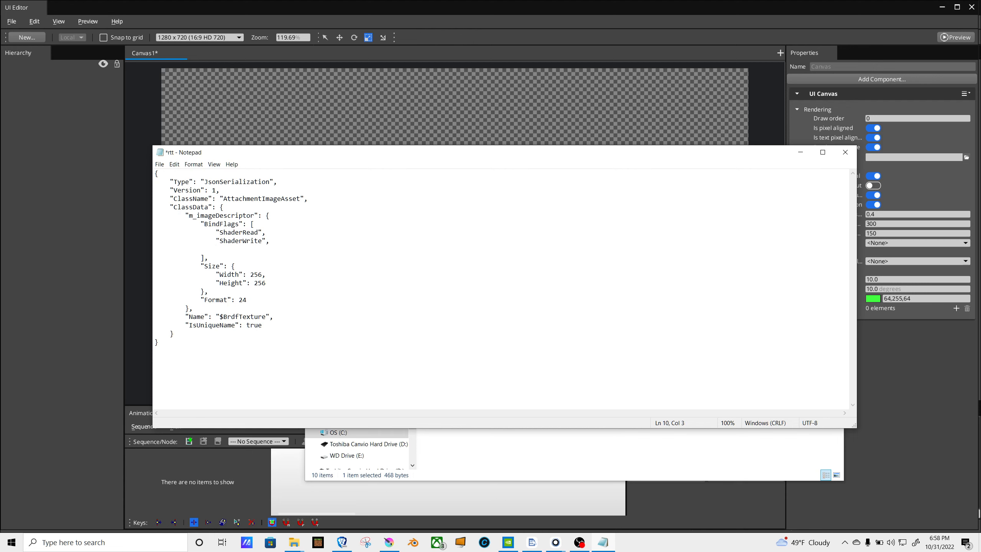
pyautogui.write('"color"')
# Step: Set the image descriptor's Width and Height to 512 and its Format to 19
pyautogui.moveTo(250, 275); pyautogui.dragTo(261, 275)
pyautogui.write('512')
pyautogui.moveTo(254, 283); pyautogui.dragTo(266, 283)
pyautogui.write('512')
pyautogui.moveTo(240, 300); pyautogui.dragTo(247, 300)
pyautogui.write('19')
# Step: Change the asset's Name value to "$rtt" and save the file
pyautogui.moveTo(223, 316); pyautogui.dragTo(265, 314)
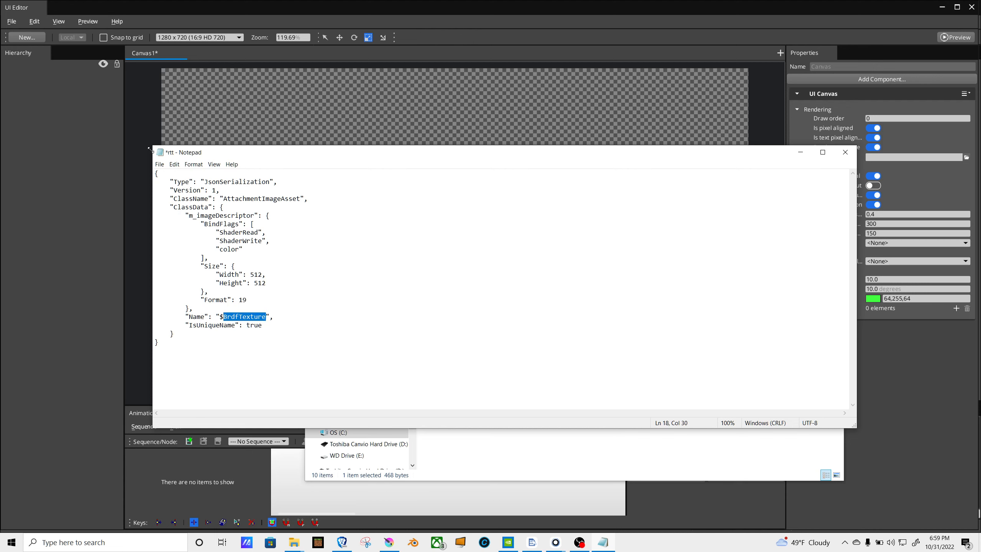
pyautogui.write('rtt')
pyautogui.click(159, 164)
pyautogui.click(173, 202)
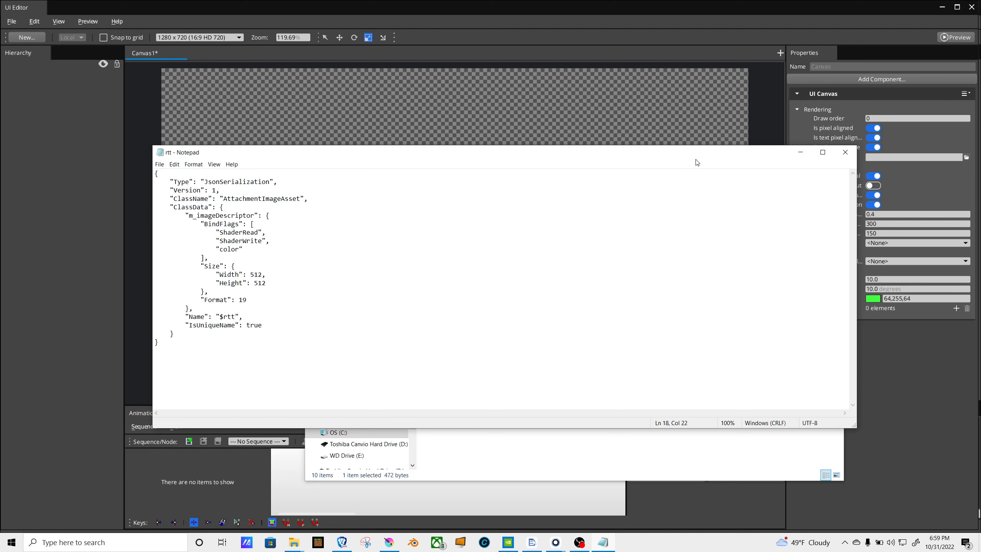
# Step: Return to the UI Editor's asset picker and assign rtt.attimage as the canvas's Render Target
pyautogui.click(801, 152)
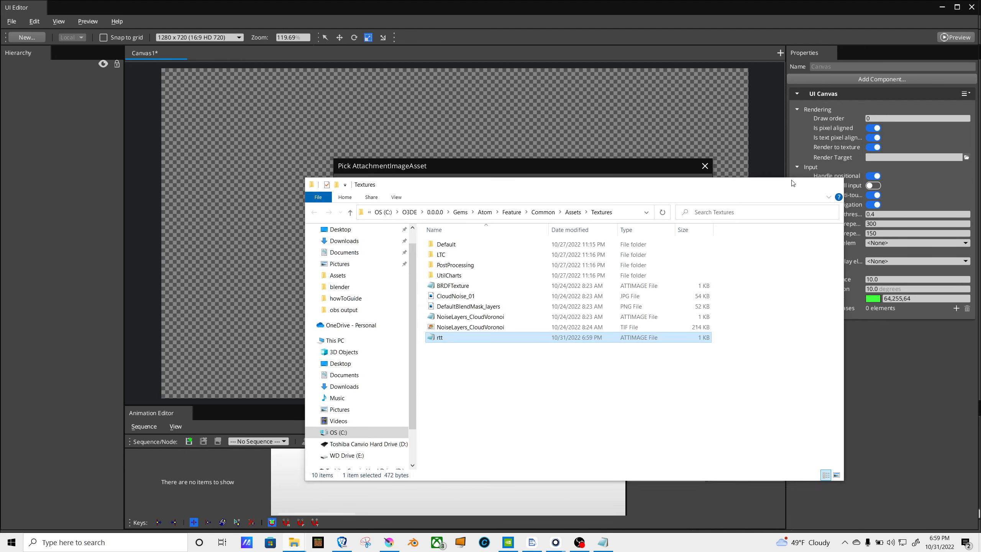
pyautogui.click(786, 184)
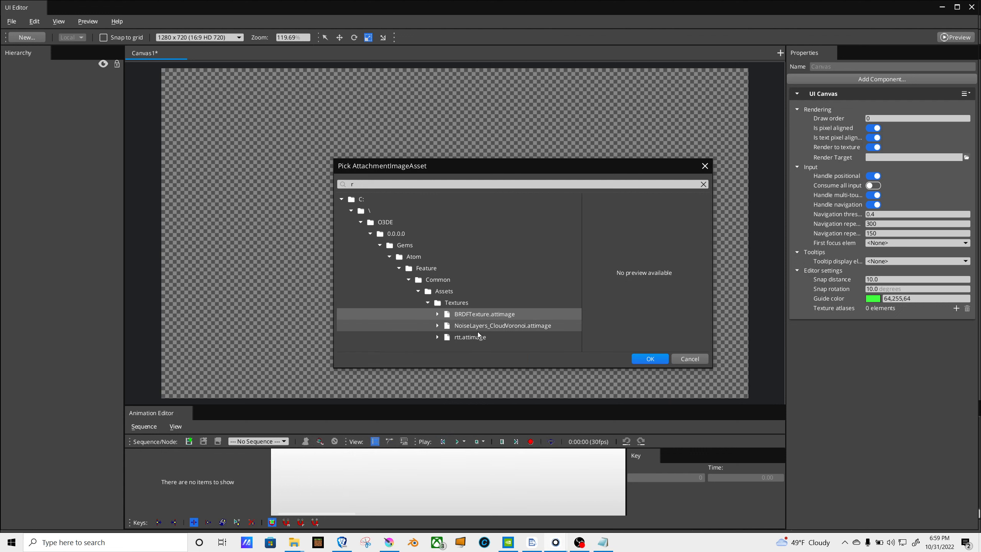
pyautogui.click(470, 339)
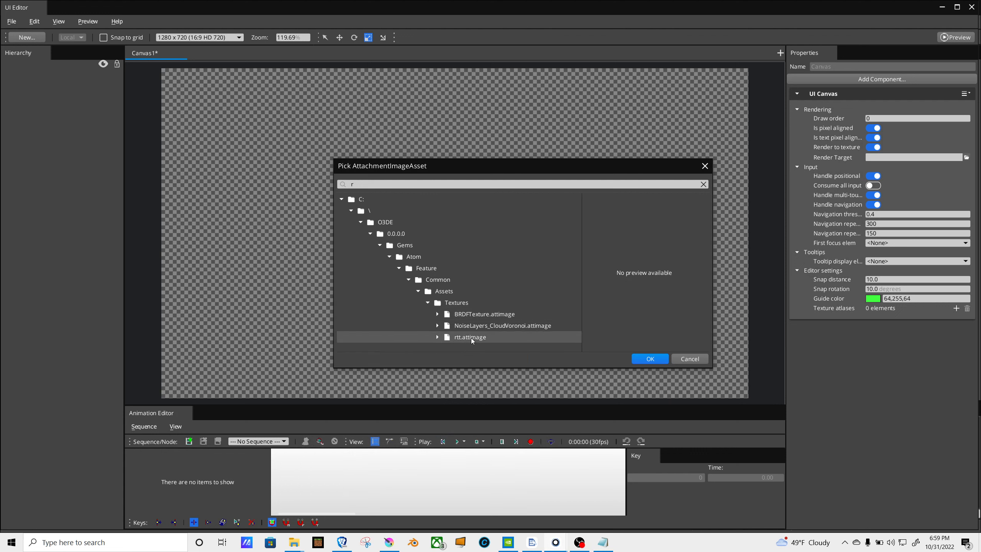
pyautogui.click(656, 359)
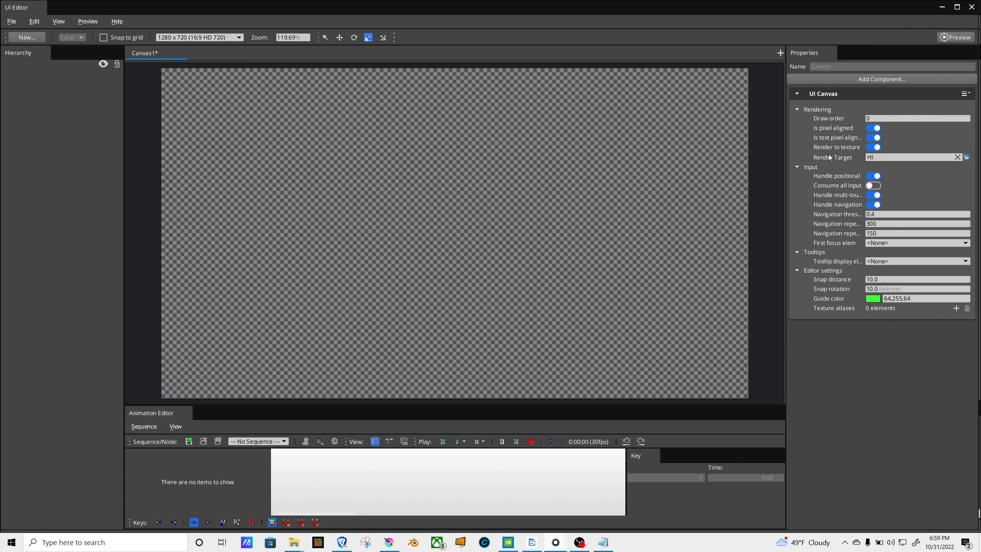
# Step: Create an empty element in the canvas's upper middle area and add an Image component to it
pyautogui.rightClick(433, 177)
pyautogui.moveTo(439, 182)
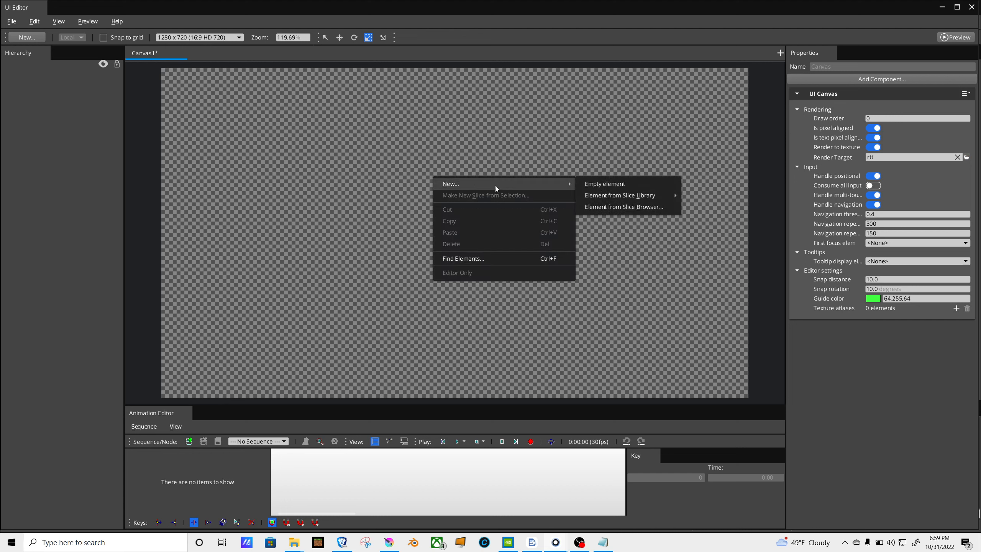
pyautogui.click(629, 184)
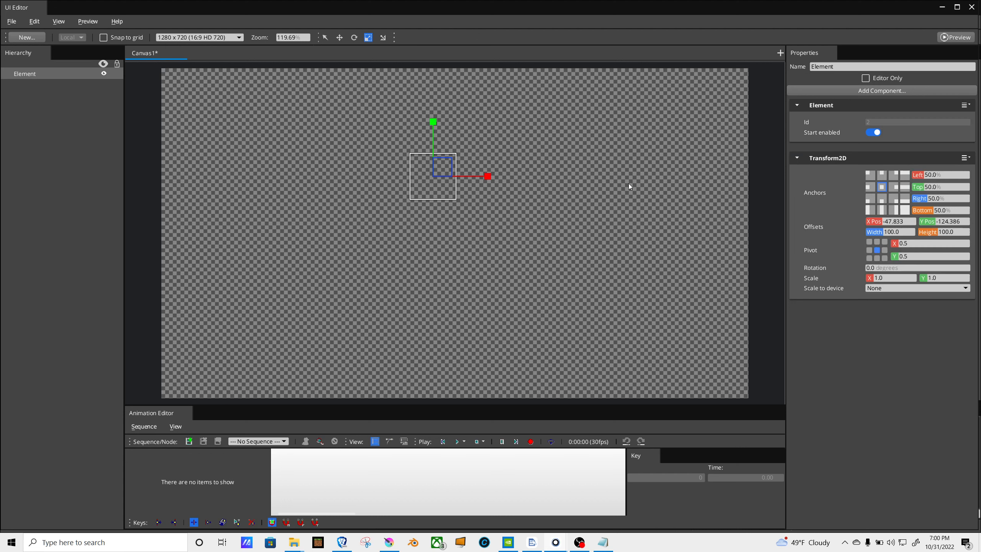
pyautogui.click(871, 93)
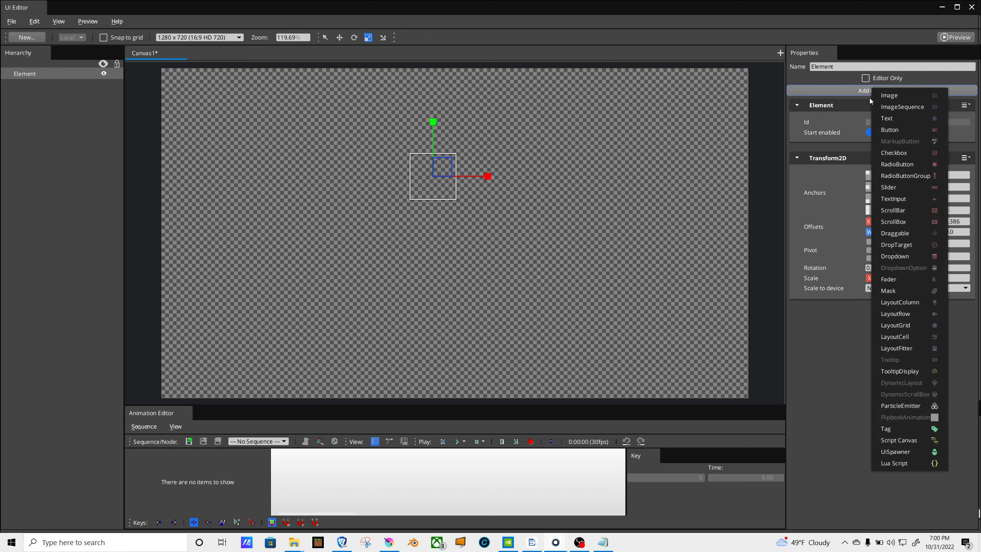
pyautogui.click(890, 96)
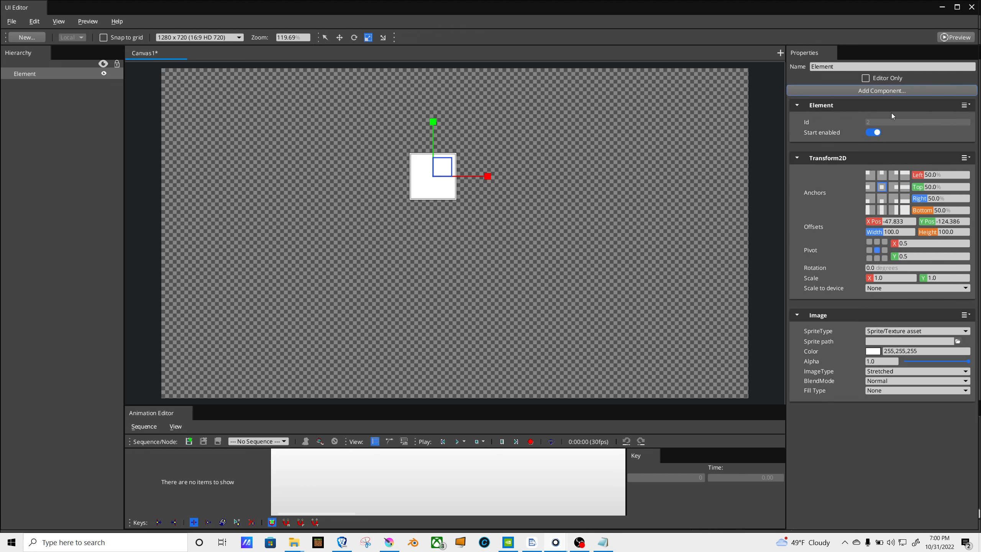
# Step: Set the Image component's sprite to Grass 00 seamless sm.jpg from the howToGuide project
pyautogui.click(957, 342)
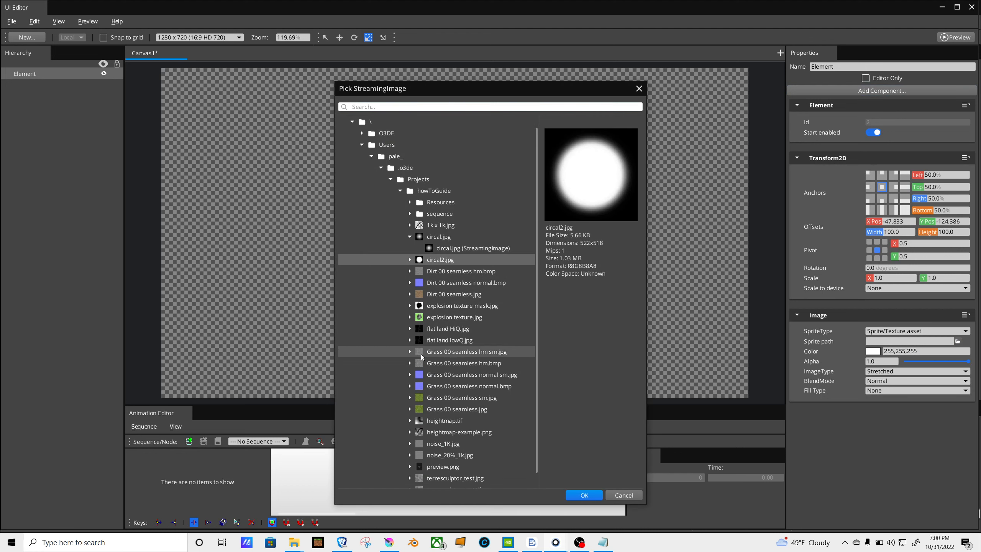
pyautogui.scroll(-1, 423, 358)
pyautogui.scroll(1, 432, 374)
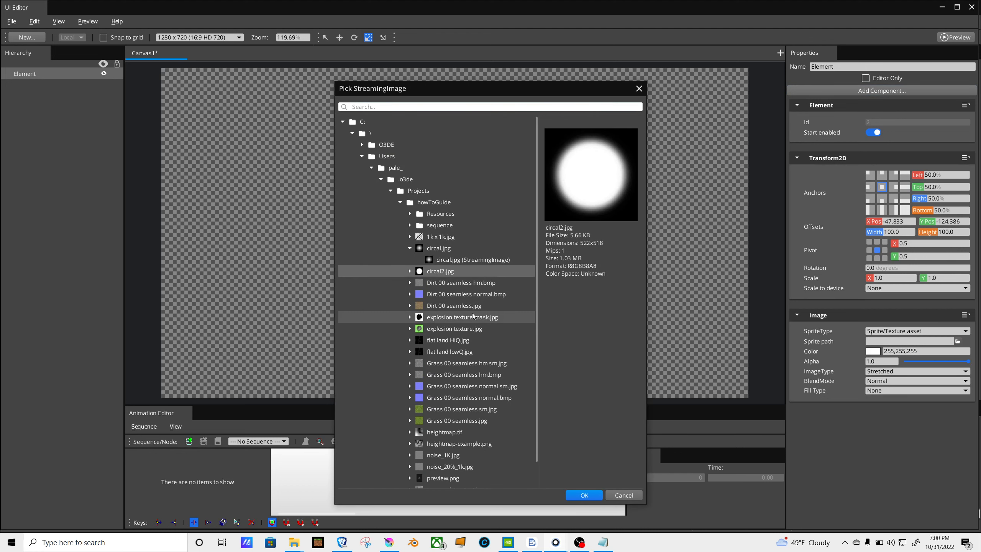
pyautogui.scroll(-2, 440, 328)
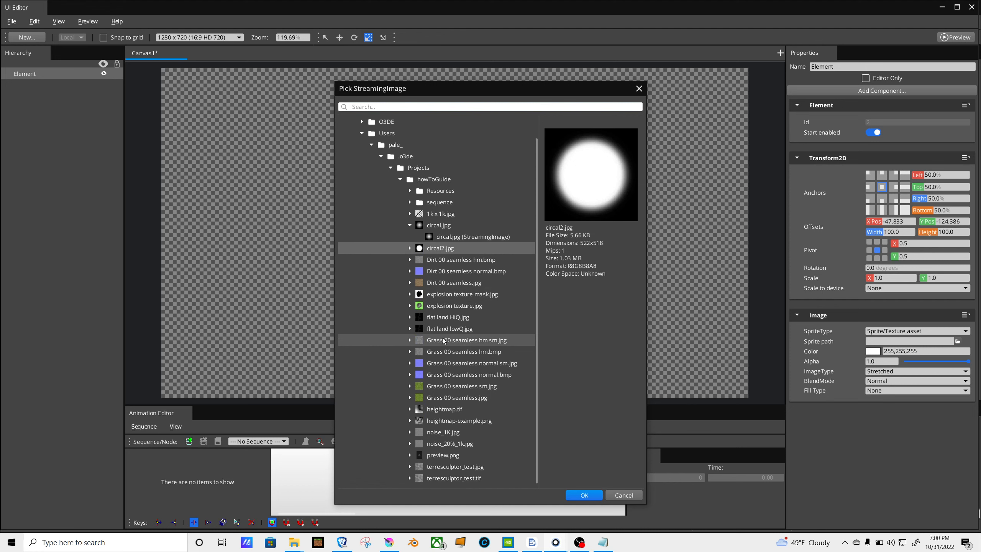
pyautogui.click(470, 388)
pyautogui.click(584, 495)
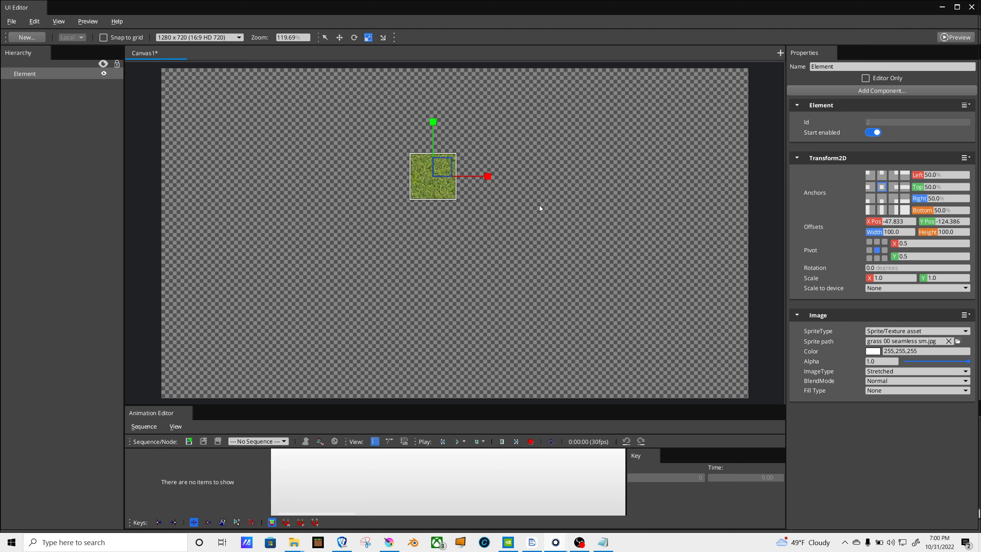
# Step: Create a second empty element above and to the right of the grass image and add a Text component to it
pyautogui.click(859, 91)
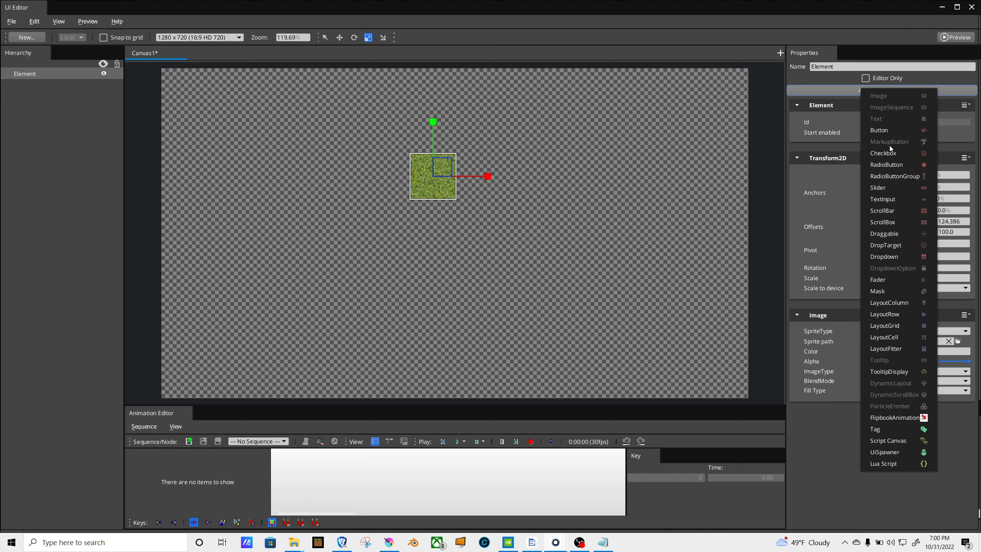
pyautogui.rightClick(499, 133)
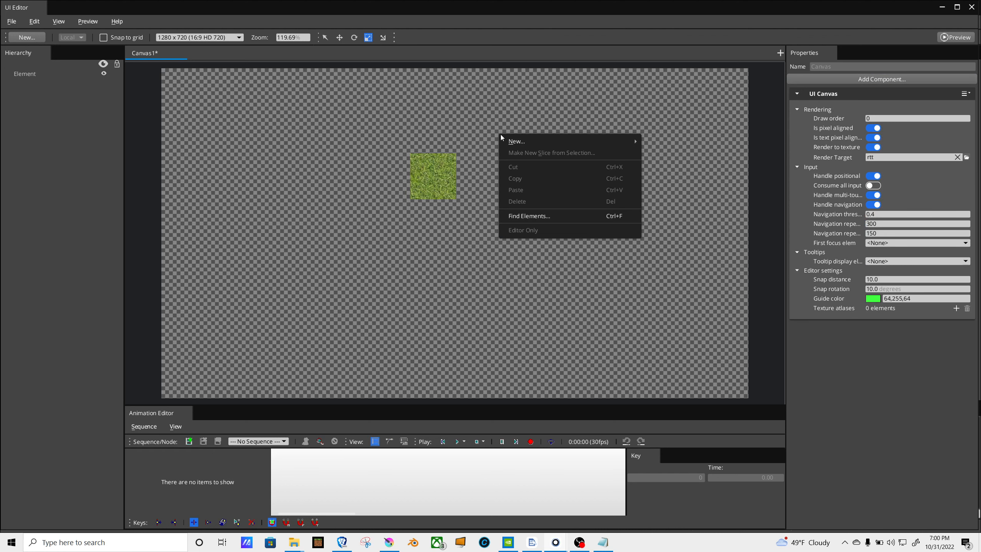
pyautogui.moveTo(504, 141)
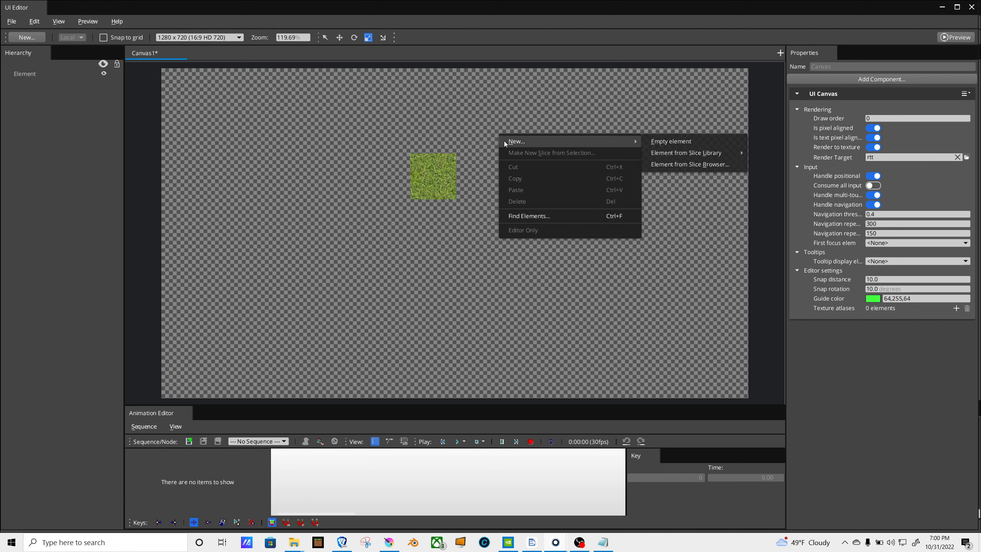
pyautogui.click(678, 144)
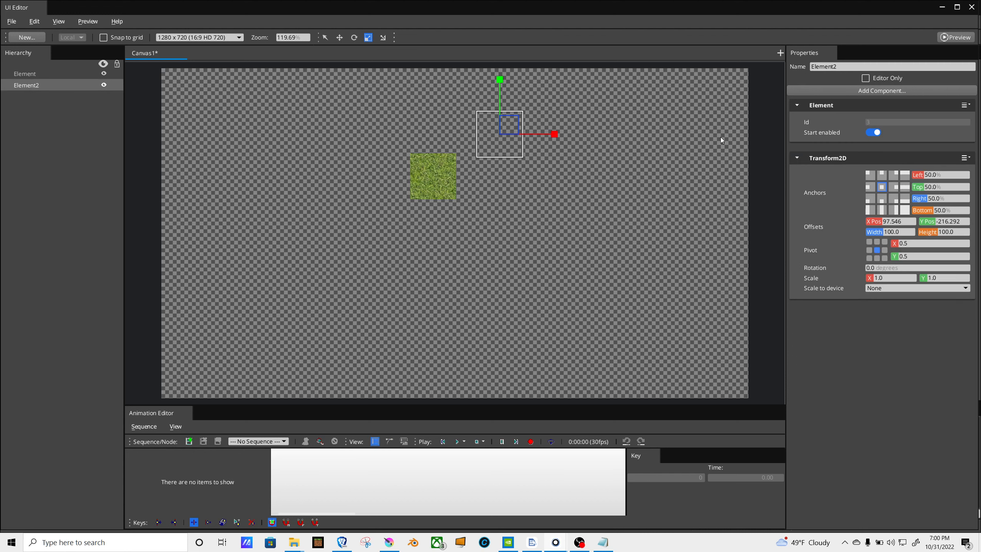
pyautogui.click(857, 90)
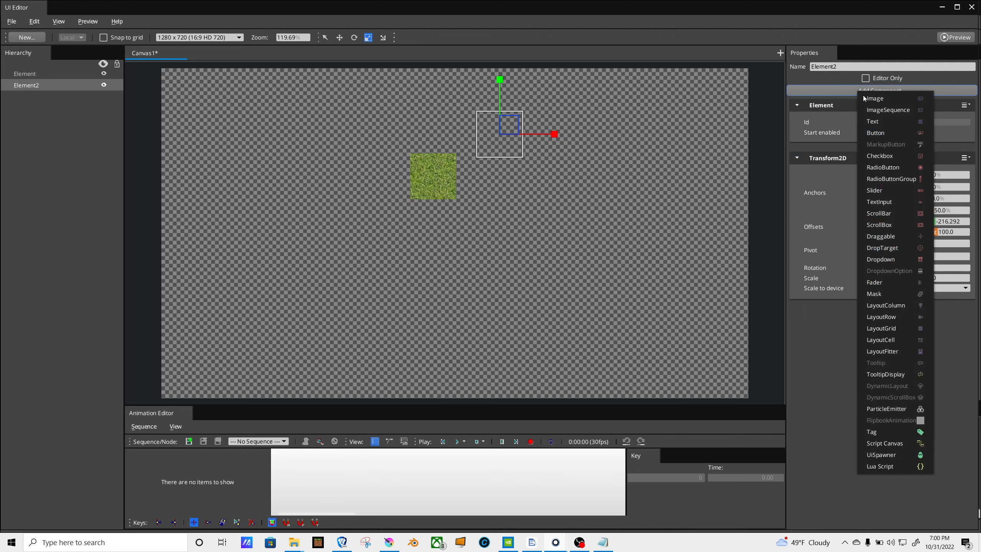
pyautogui.click(875, 122)
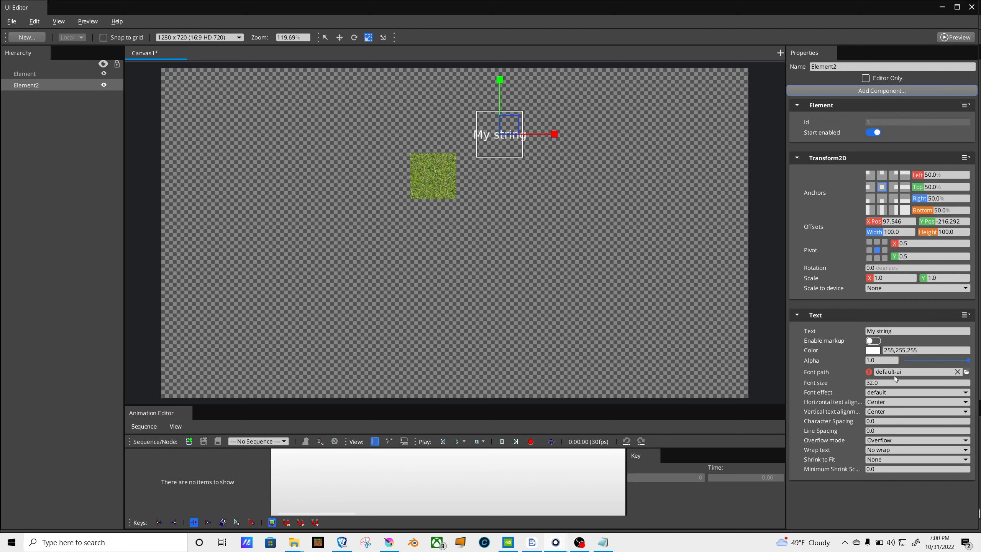
# Step: Set the Text component's font to console.font and its text to "some fun text"
pyautogui.click(967, 372)
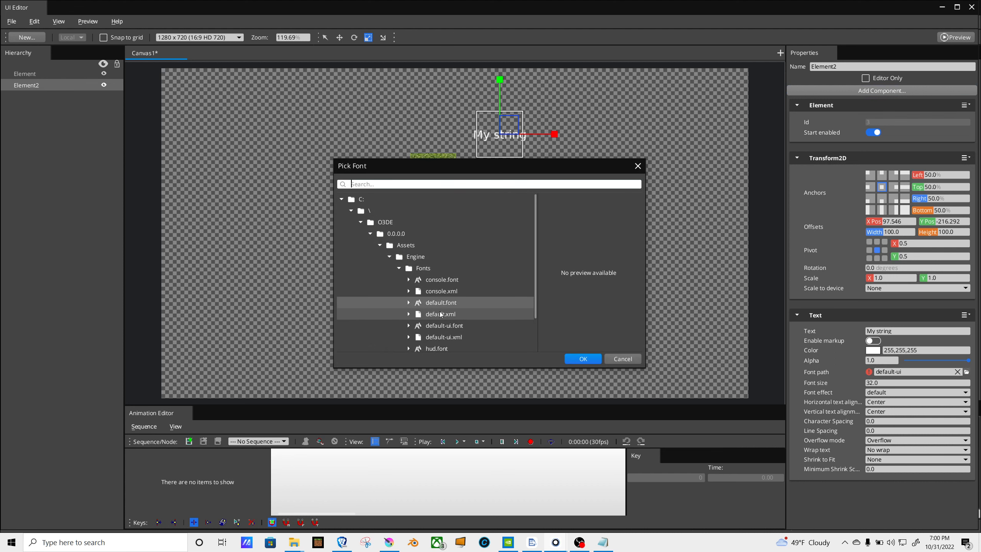
pyautogui.click(442, 279)
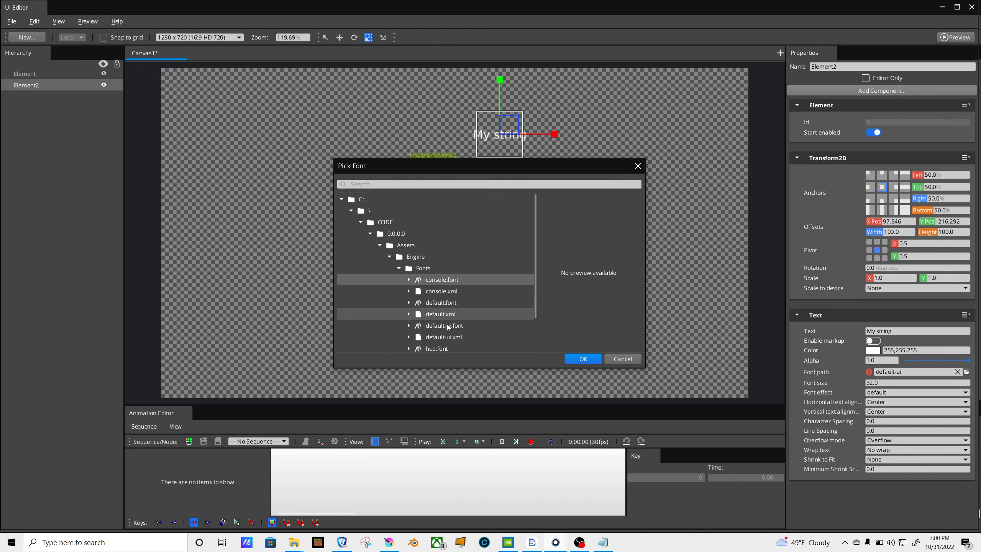
pyautogui.click(586, 360)
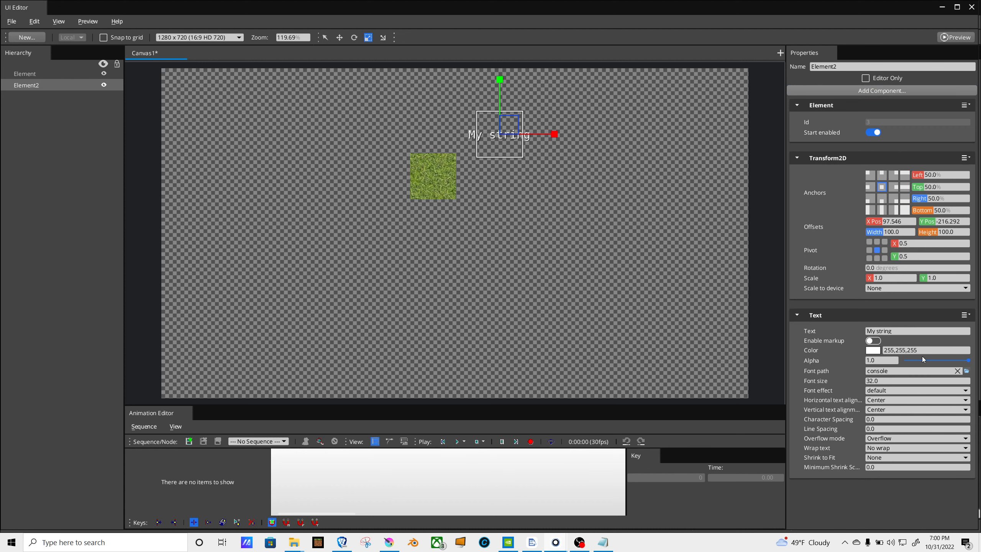
pyautogui.click(908, 331)
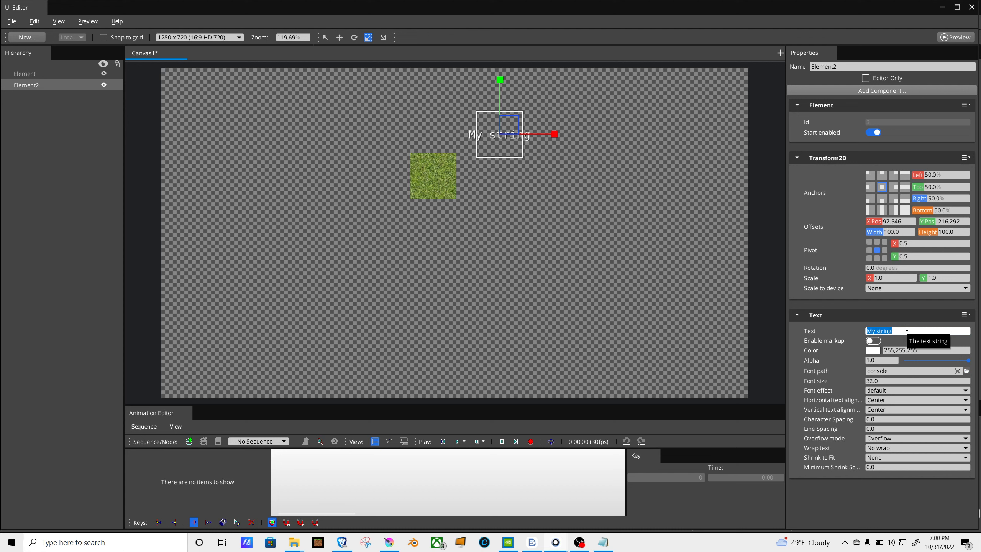
pyautogui.write('some fun tes')
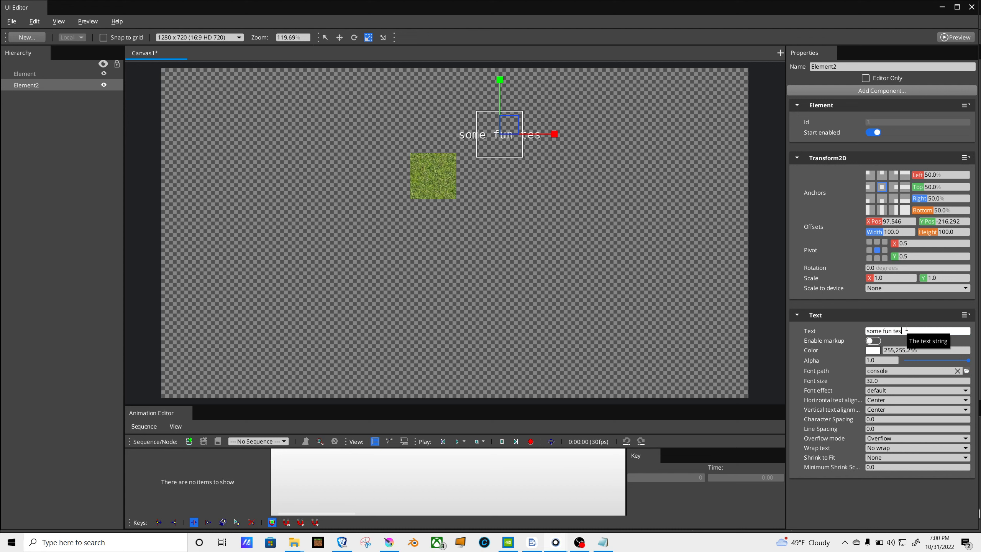
pyautogui.press('BackSpace')
pyautogui.write('xt')
# Step: Enlarge the text element to about 243 x 240 and move it to the canvas's lower right area, at about X 210, Y 130
pyautogui.moveTo(509, 128)
pyautogui.mouseDown()
pyautogui.moveTo(466, 184)
pyautogui.moveTo(523, 129)
pyautogui.mouseUp()
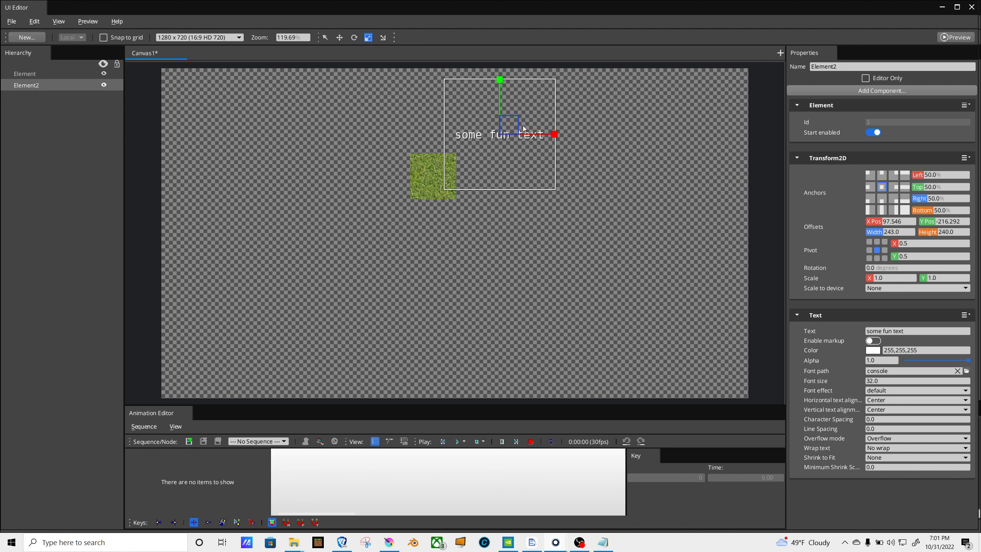
pyautogui.click(340, 38)
pyautogui.moveTo(513, 135); pyautogui.dragTo(566, 293)
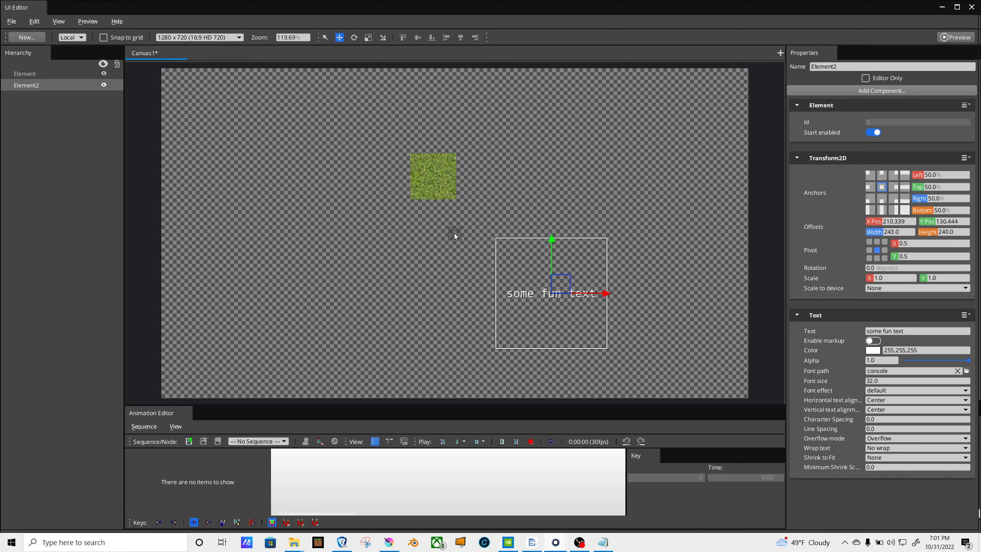
# Step: Move the grass image directly beneath the text, at about X 207, Y 206, and preview the canvas briefly
pyautogui.click(433, 166)
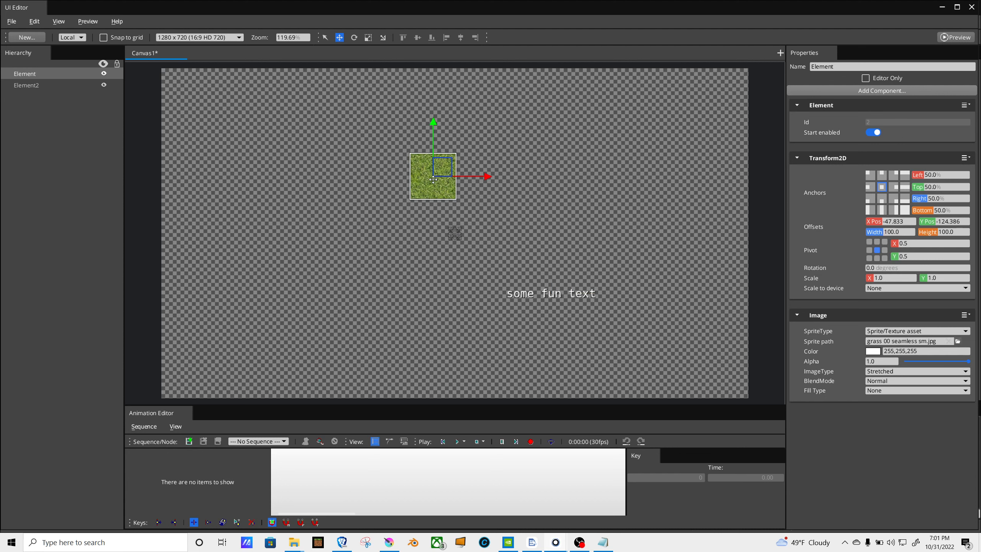
pyautogui.moveTo(442, 167); pyautogui.dragTo(559, 318)
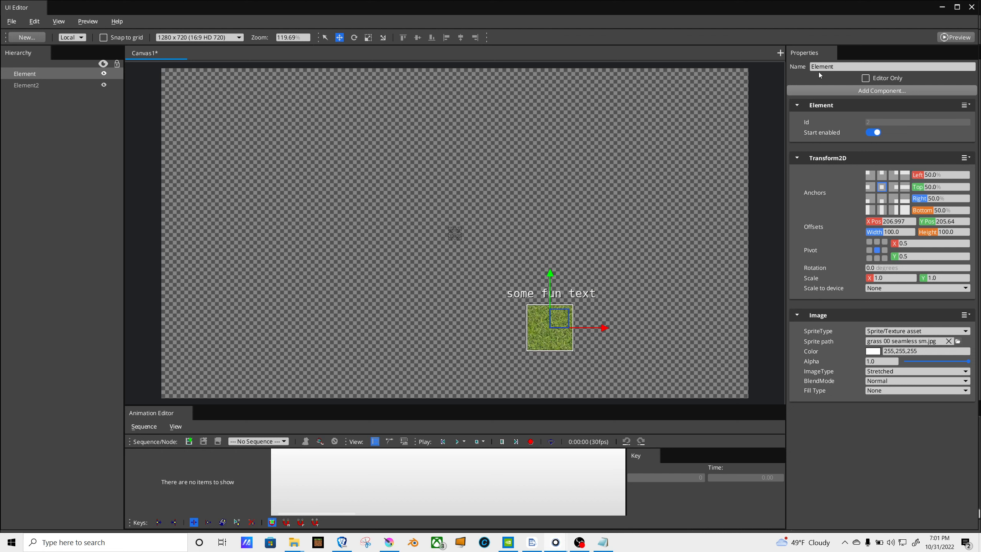
pyautogui.click(951, 37)
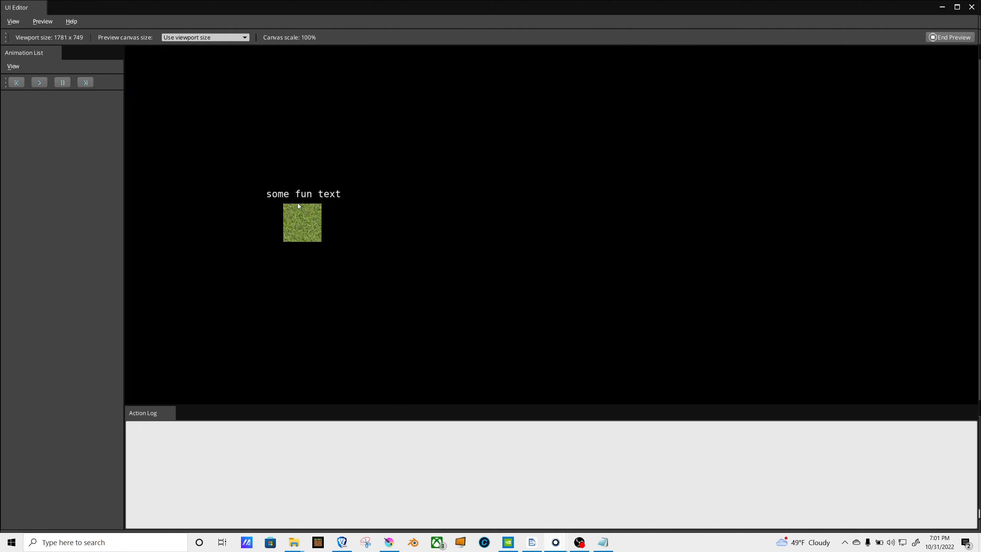
pyautogui.click(951, 37)
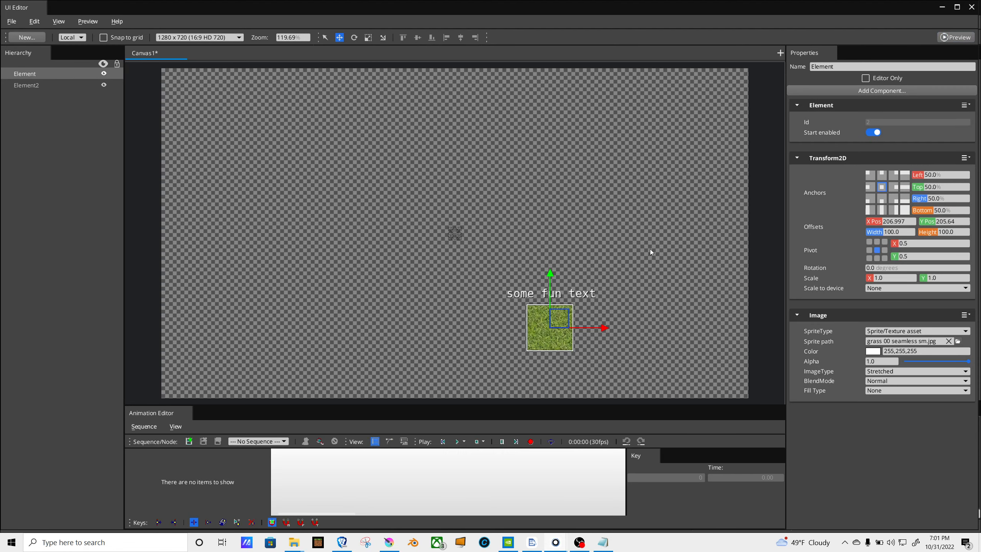
# Step: Move the grass image well to the left of the text and preview the canvas at 800 x 600 (4:3 SVGA)
pyautogui.moveTo(511, 321); pyautogui.dragTo(354, 314)
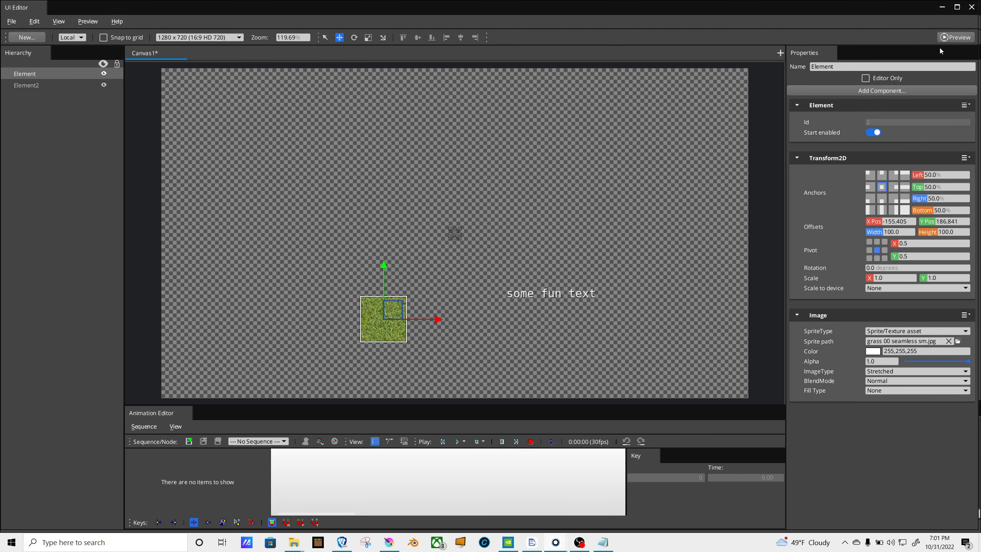
pyautogui.click(950, 37)
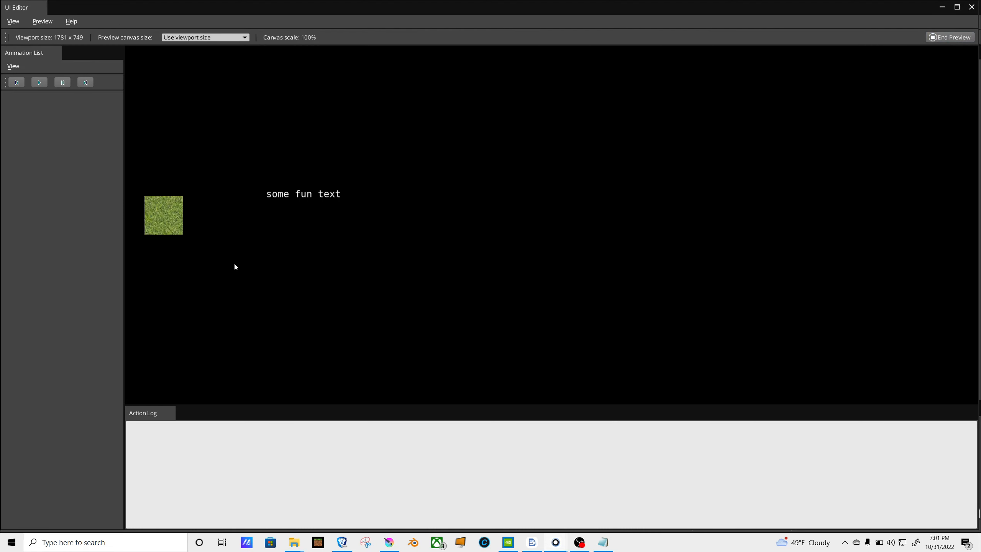
pyautogui.click(239, 39)
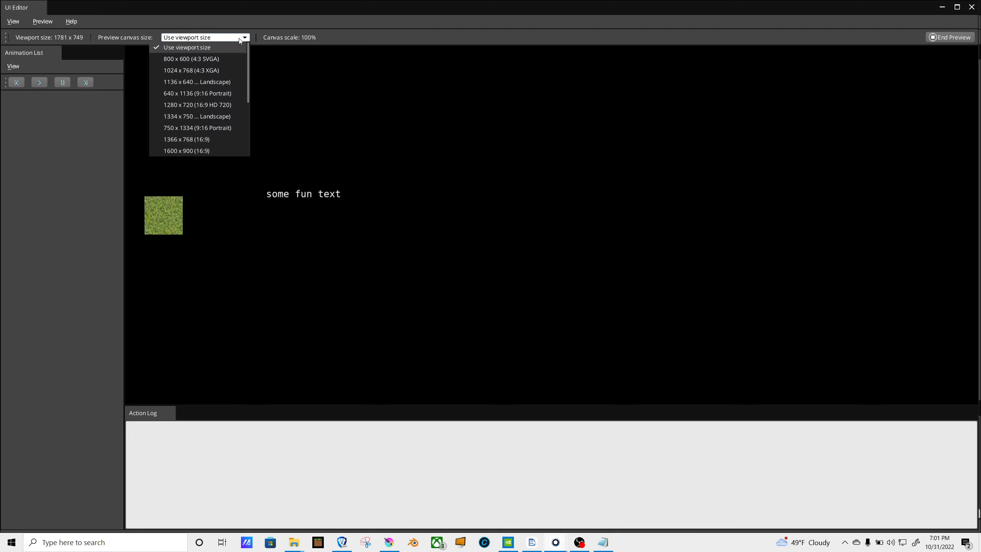
pyautogui.click(217, 56)
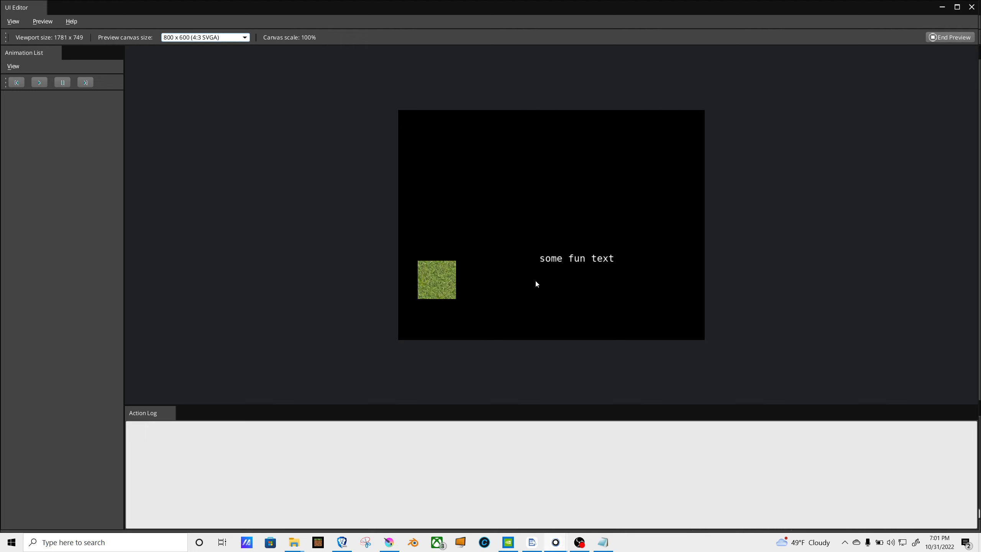
pyautogui.click(950, 37)
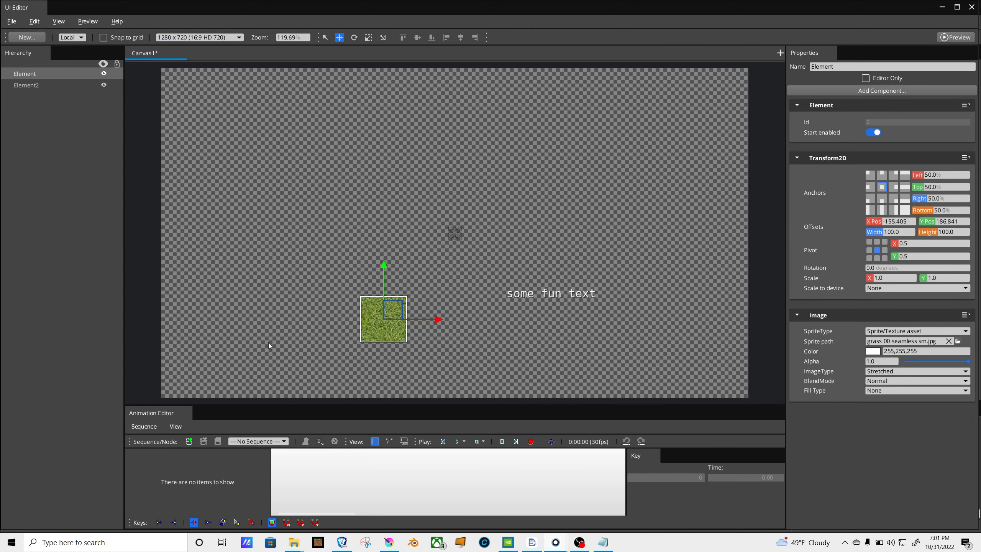
# Step: Place the grass image beneath the text at about X 194, Y 216, and save the canvas as renderUI in the howToGuide project folder
pyautogui.moveTo(383, 314); pyautogui.dragTo(553, 330)
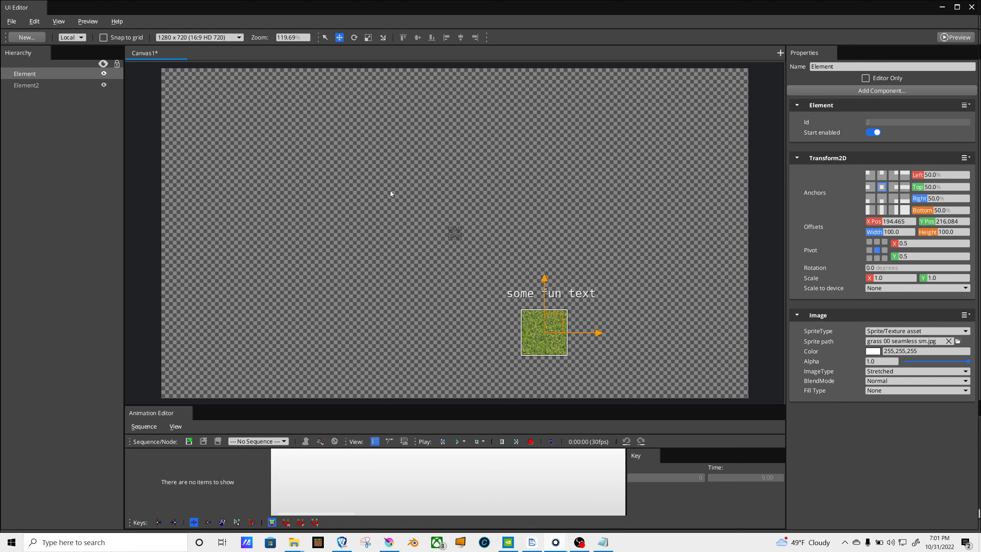
pyautogui.click(11, 22)
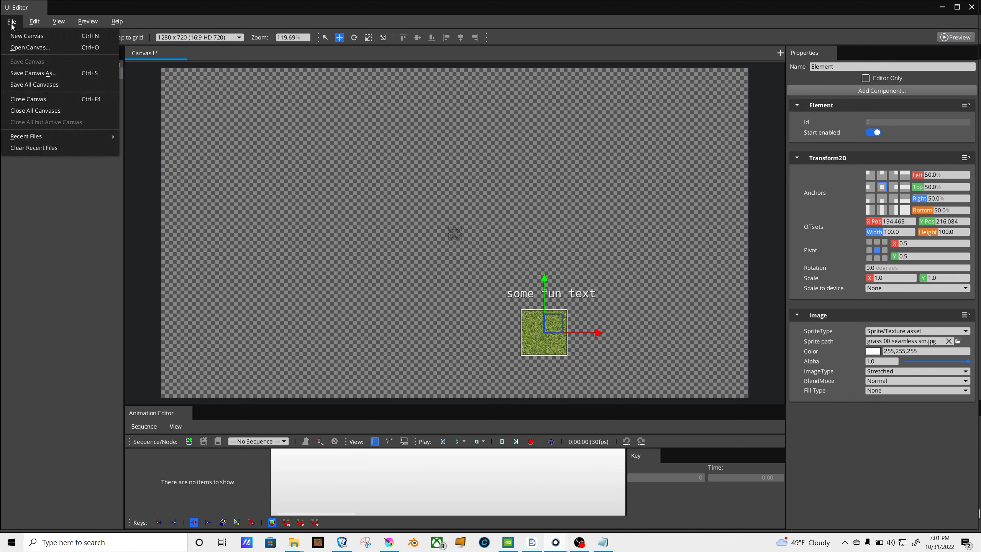
pyautogui.click(37, 73)
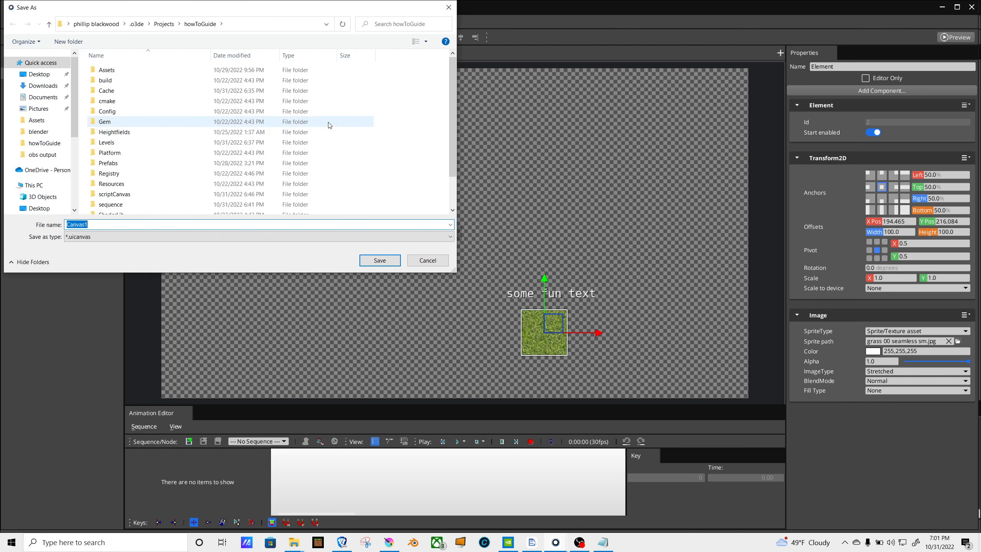
pyautogui.write('renderu')
pyautogui.press('Return')
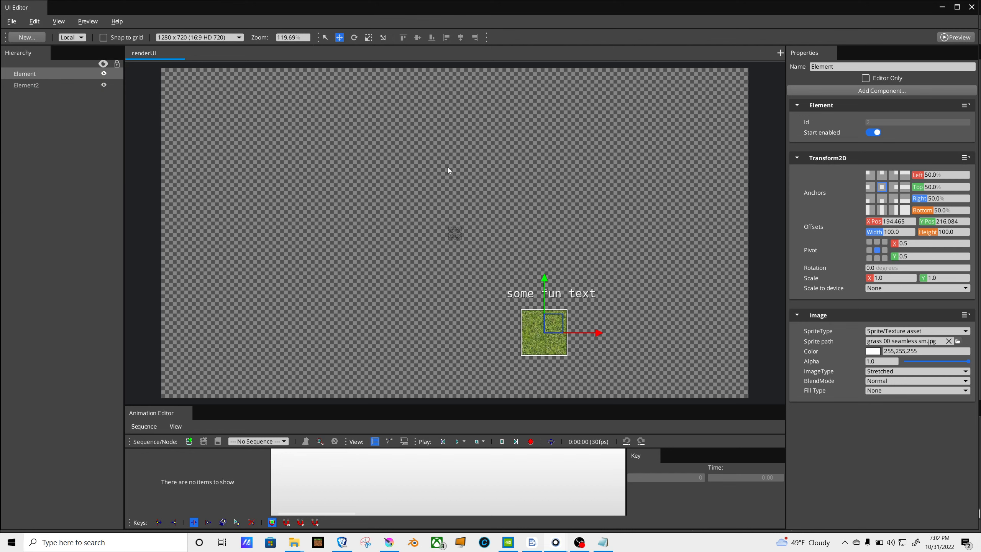
# Step: Switch back to the main O3DE Editor and add a UI Canvas Proxy Ref component to Entity2
pyautogui.click(942, 8)
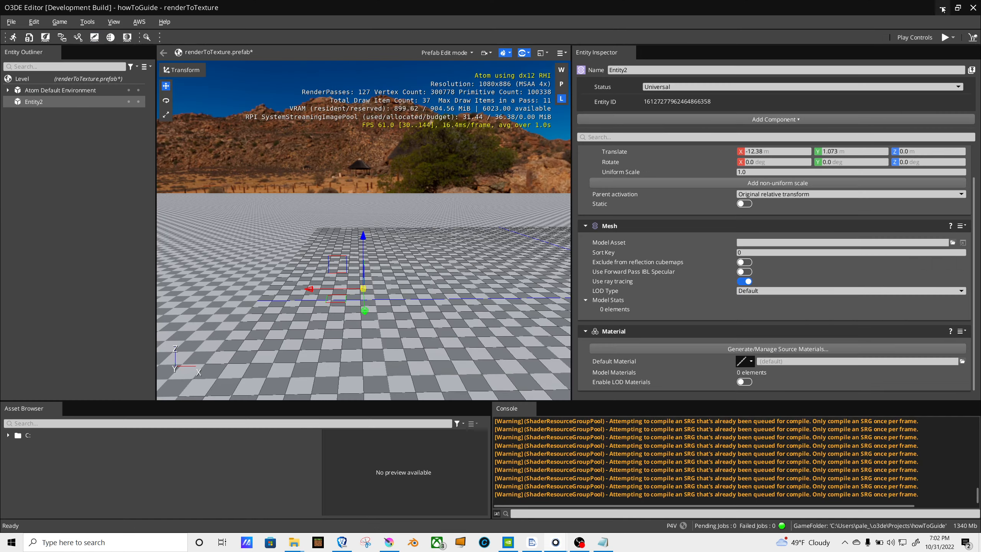
pyautogui.click(708, 122)
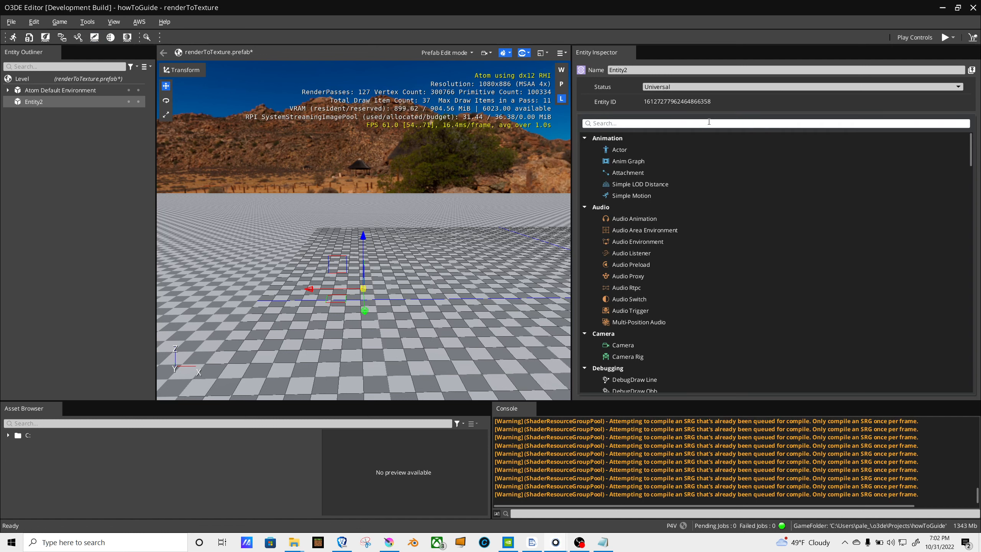
pyautogui.write('ui')
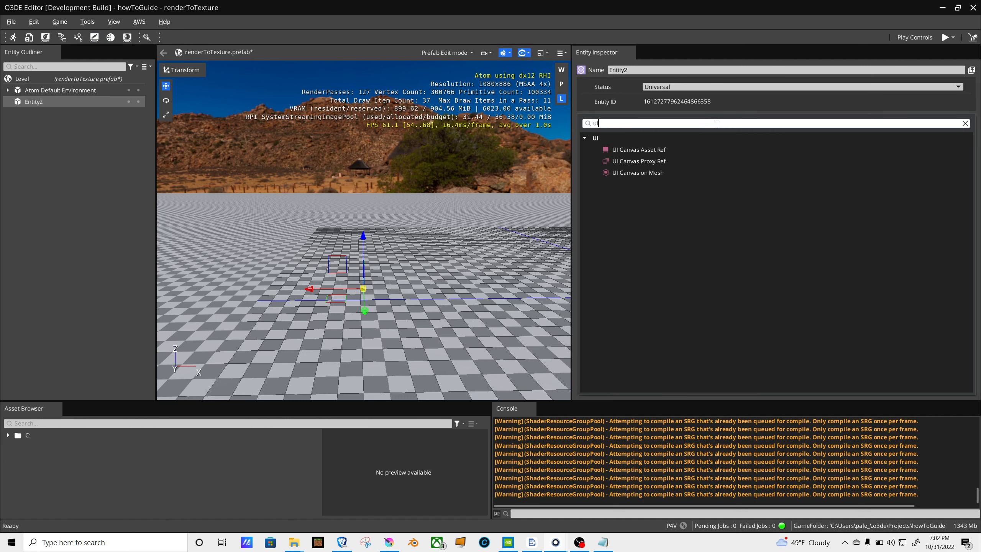
pyautogui.click(676, 159)
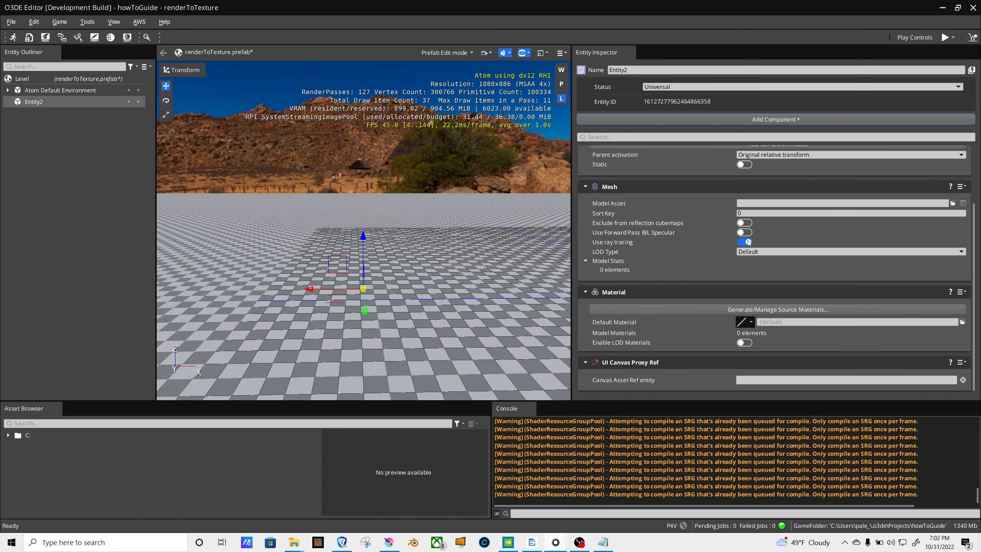
# Step: Create a child entity under Entity2 and add a UI Canvas Asset Ref component to it
pyautogui.rightClick(35, 101)
pyautogui.click(50, 108)
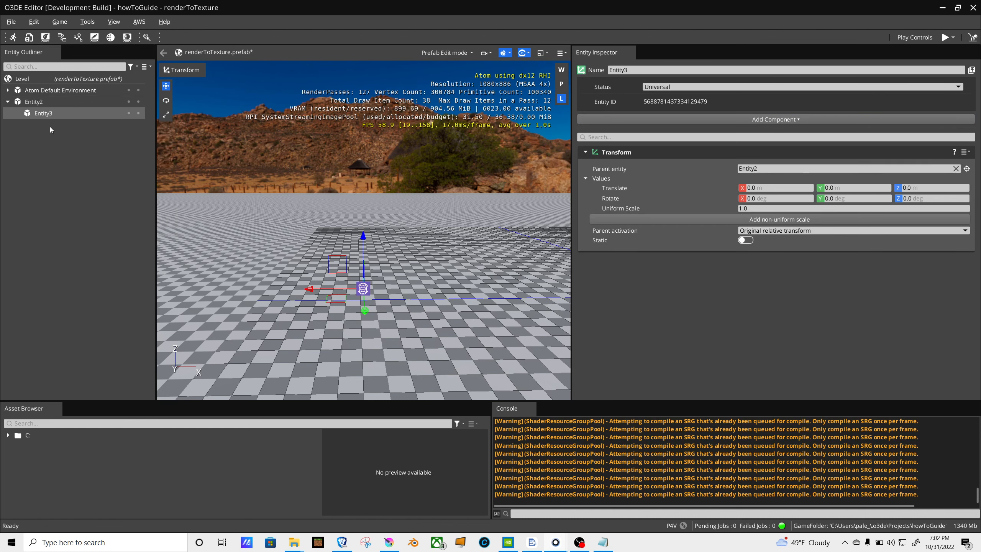
pyautogui.click(50, 112)
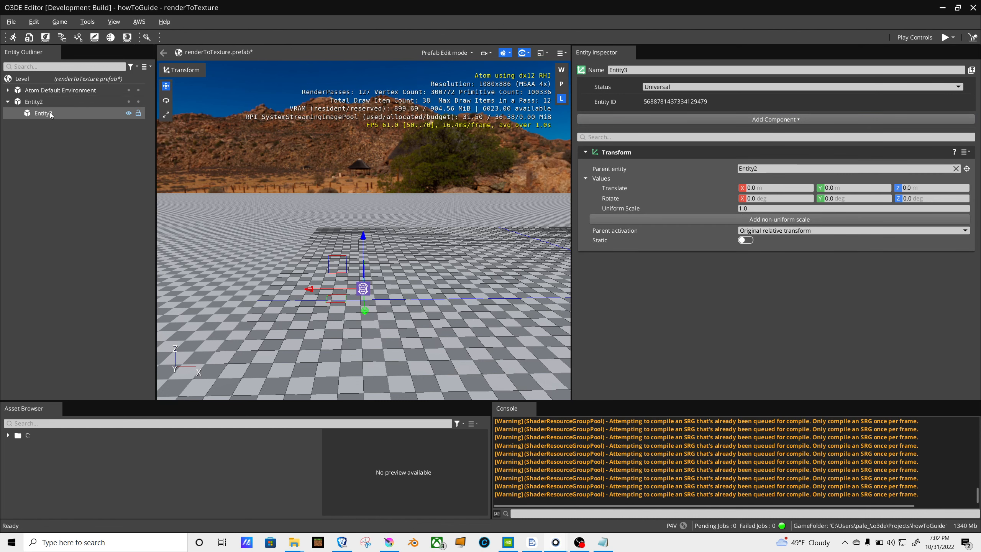
pyautogui.click(717, 123)
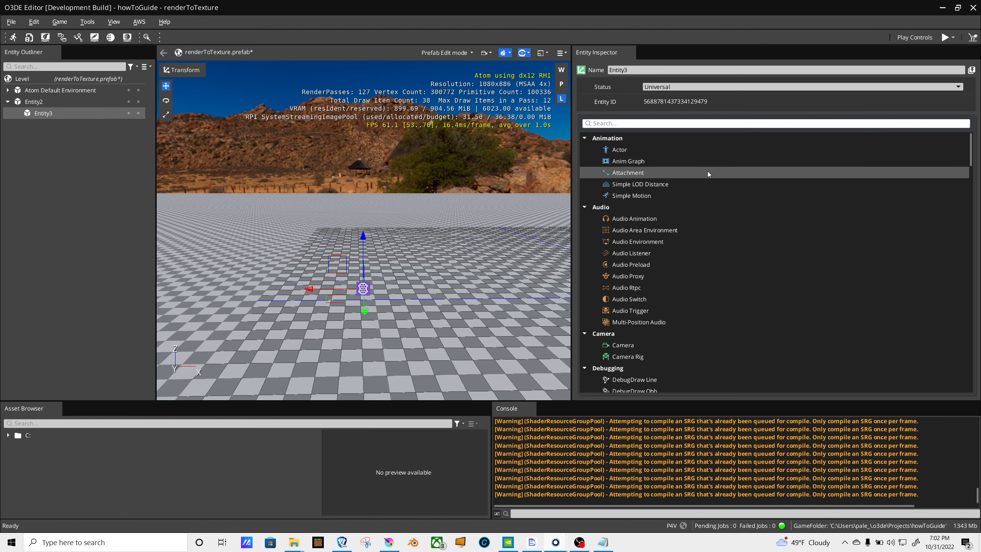
pyautogui.write('ui')
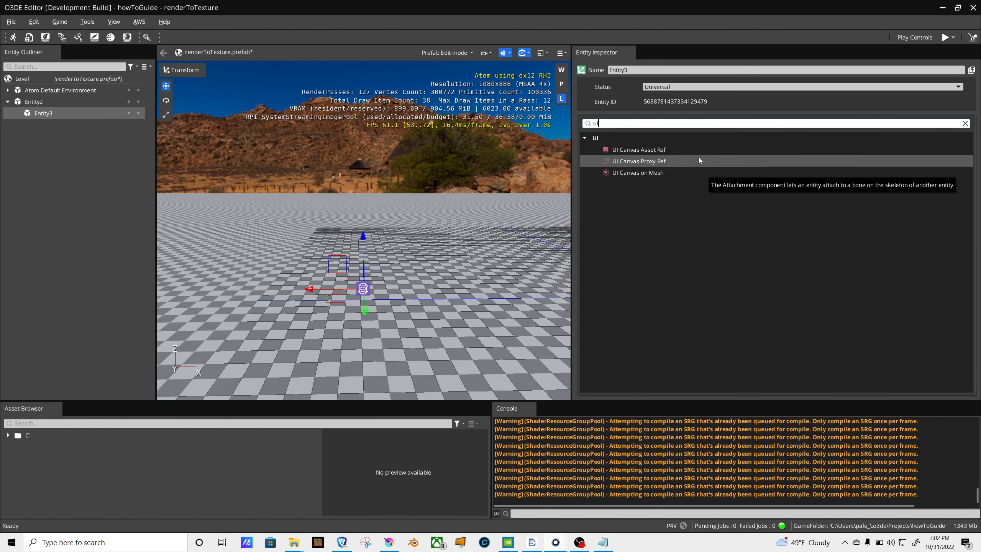
pyautogui.click(698, 152)
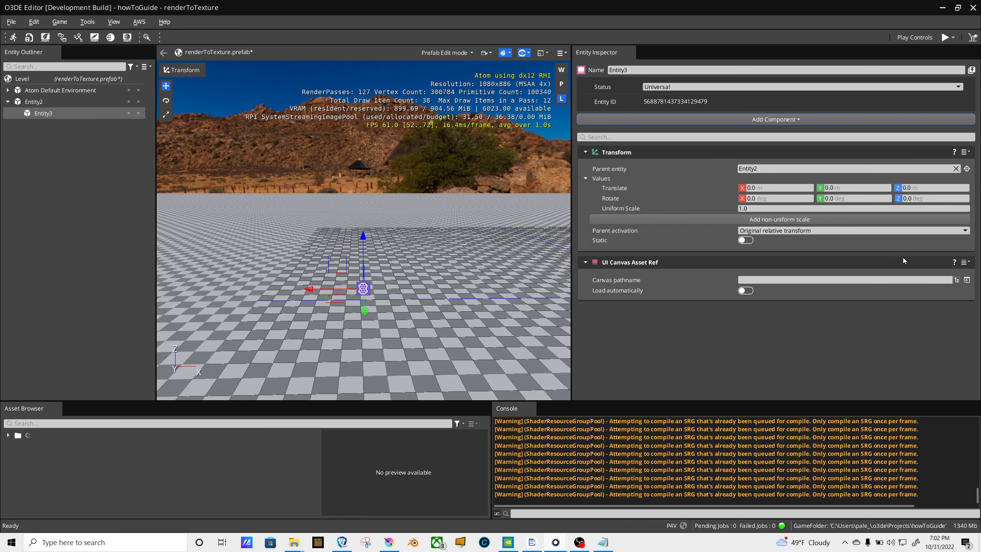
# Step: Assign renderUI.uicanvas from the howToGuide project as the child entity's canvas pathname
pyautogui.click(956, 280)
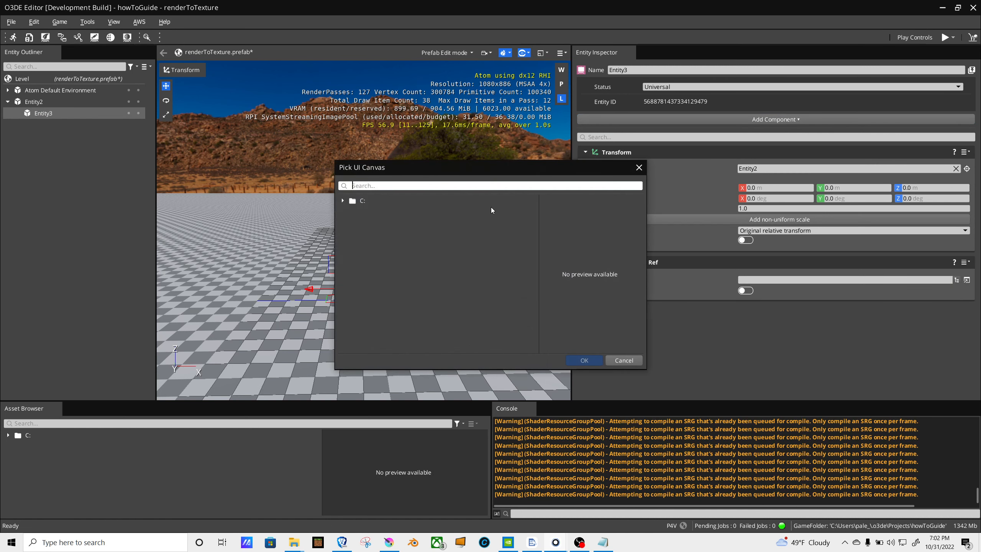
pyautogui.write('r')
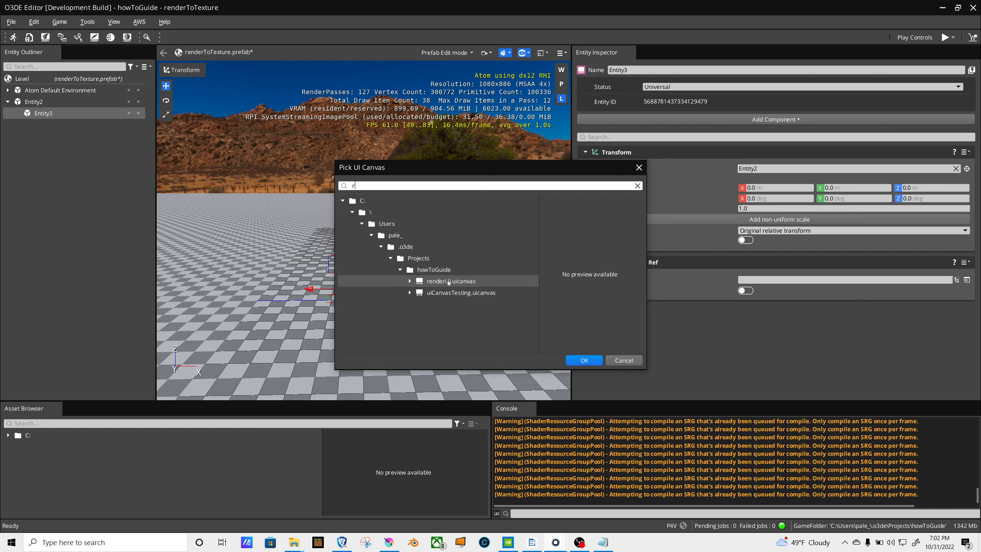
pyautogui.click(465, 283)
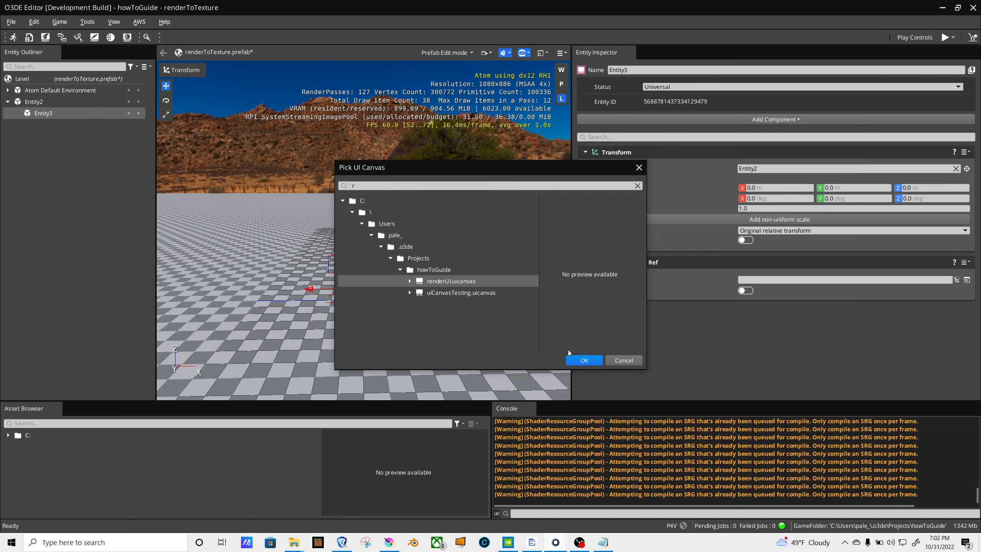
pyautogui.click(576, 358)
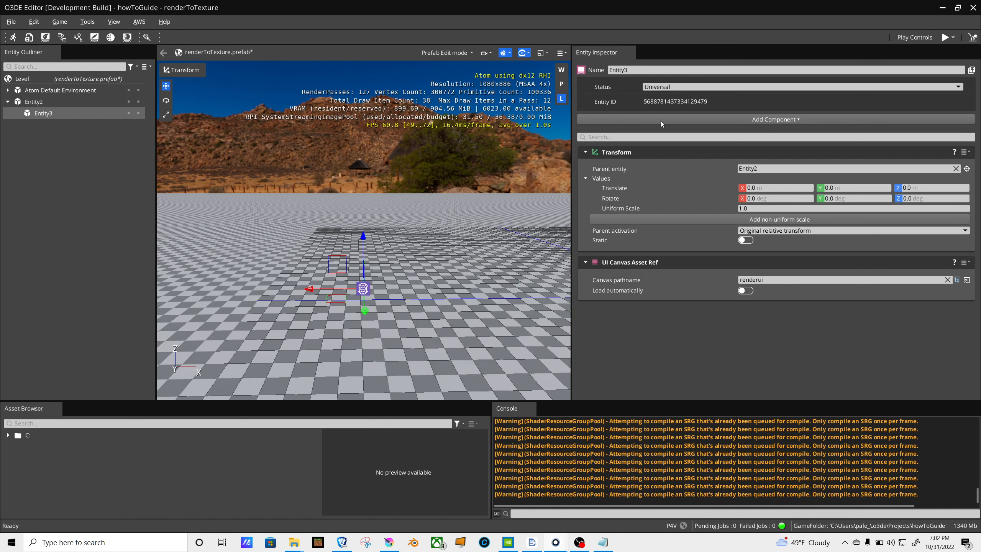
# Step: Assign Plane_3x3.fbx as the model asset of Entity2's Mesh component
pyautogui.click(37, 103)
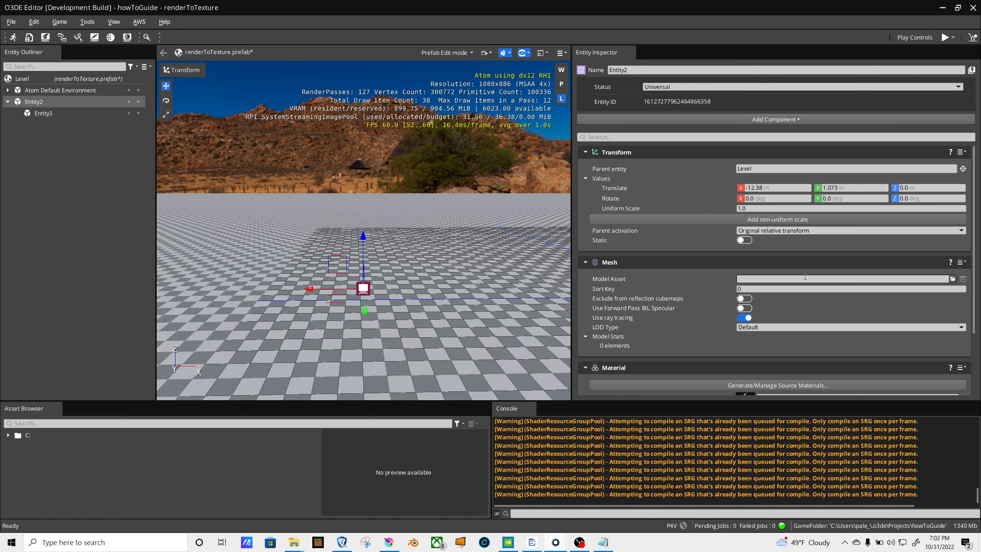
pyautogui.click(953, 279)
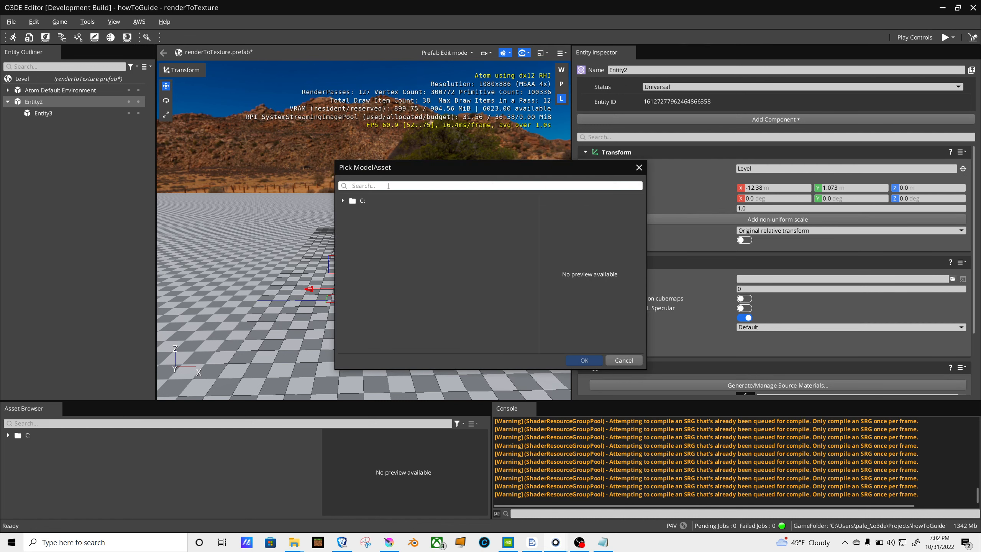
pyautogui.write('plan')
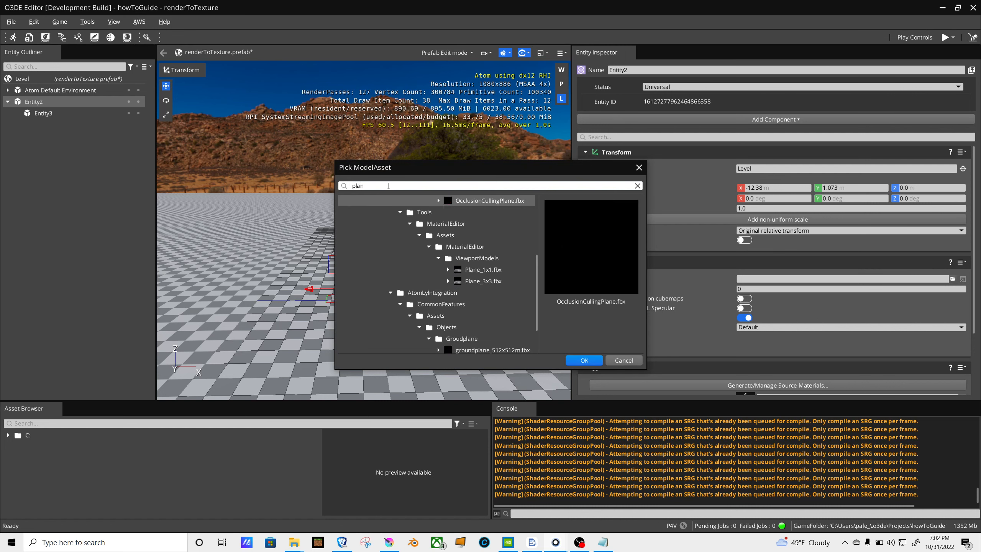
pyautogui.click(508, 282)
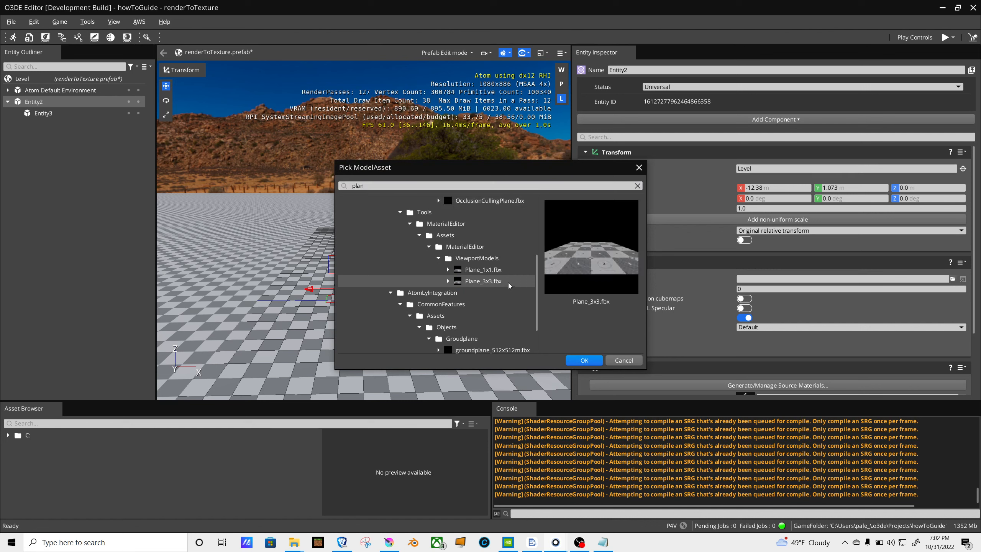
pyautogui.click(585, 360)
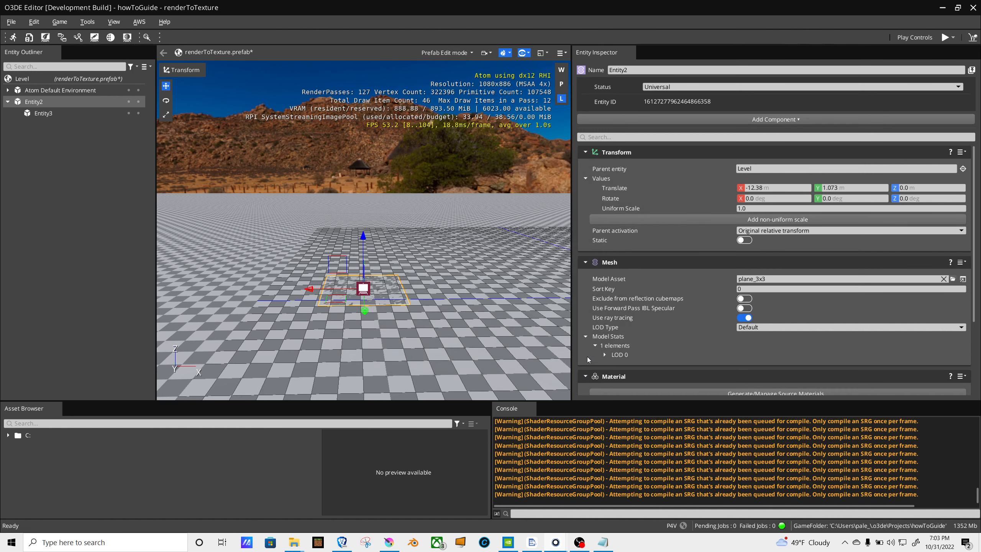
# Step: Set Entity3 as the Canvas Asset Ref entity of Entity2's UI Canvas Proxy Ref, and enable automatic loading of Entity3's canvas
pyautogui.scroll(-5, 756, 321)
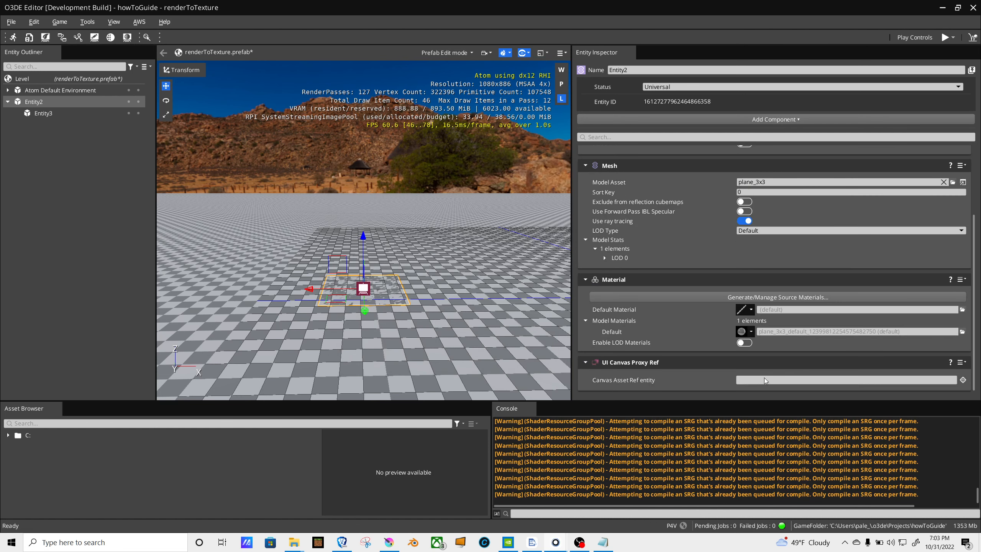
pyautogui.click(963, 379)
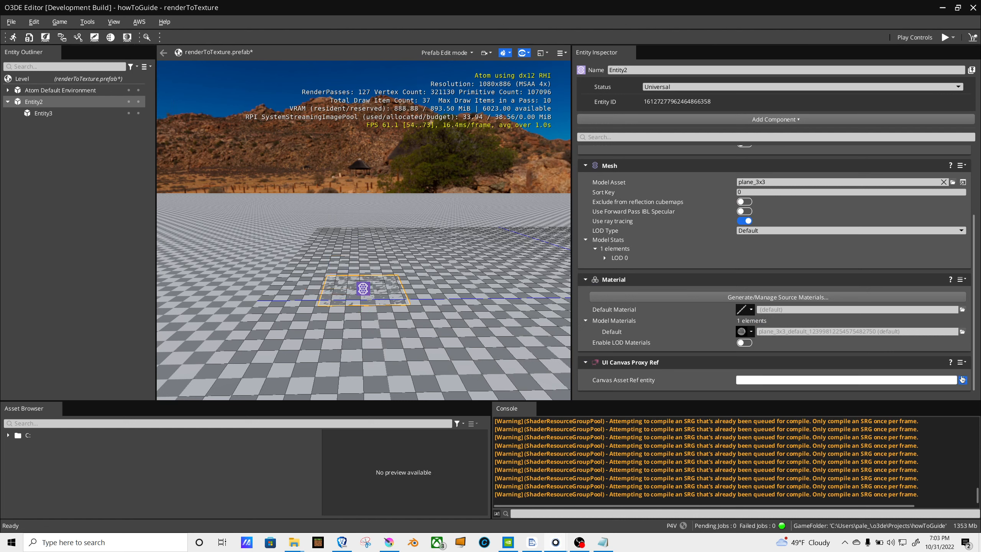
pyautogui.click(47, 113)
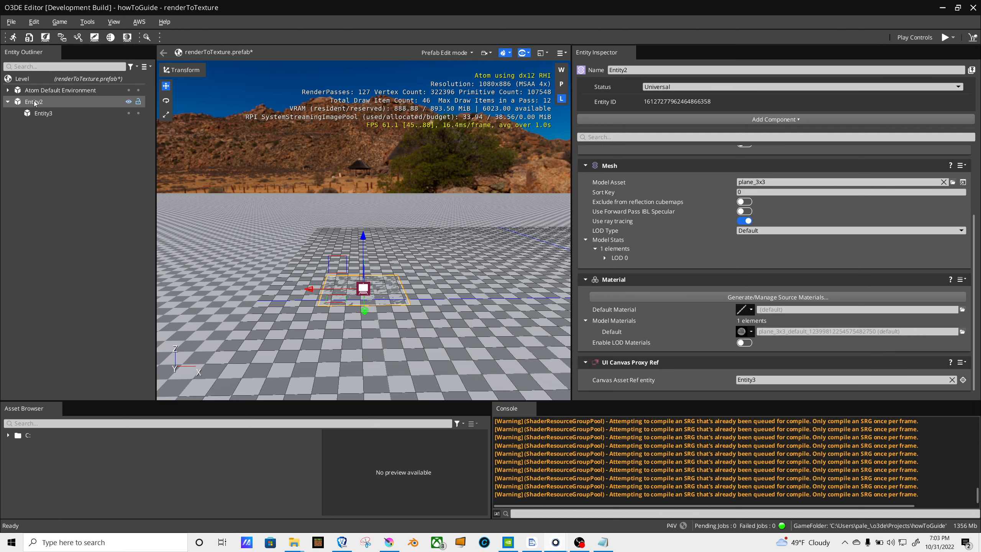
pyautogui.click(51, 112)
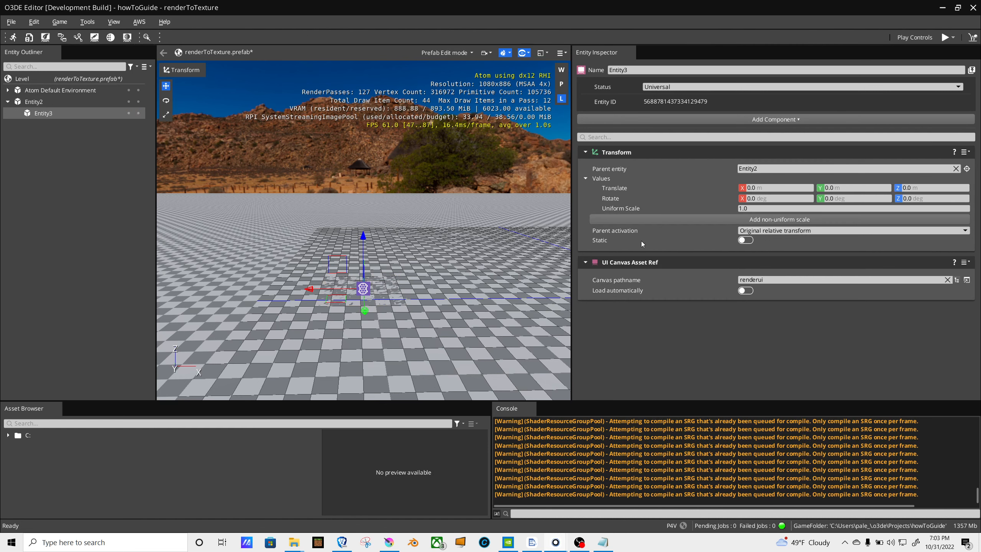
pyautogui.click(746, 291)
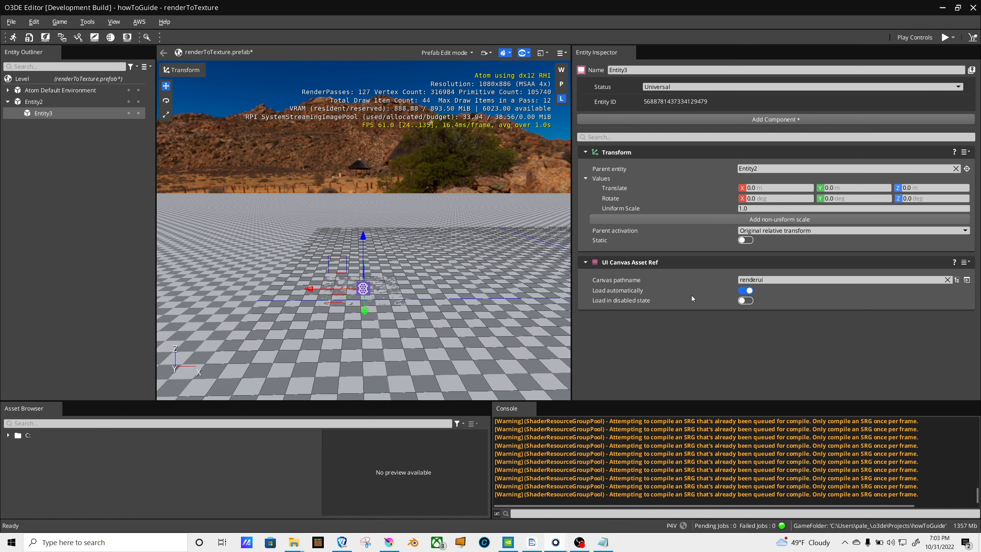
# Step: Raise Entity2 above the ground to a Z translation of about 0.957 m
pyautogui.click(34, 102)
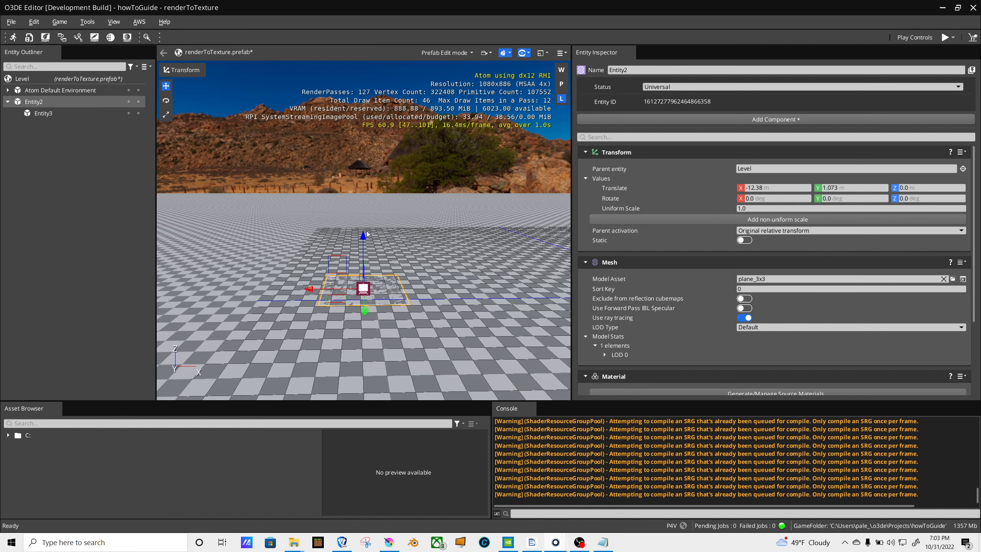
pyautogui.moveTo(366, 231); pyautogui.dragTo(366, 210)
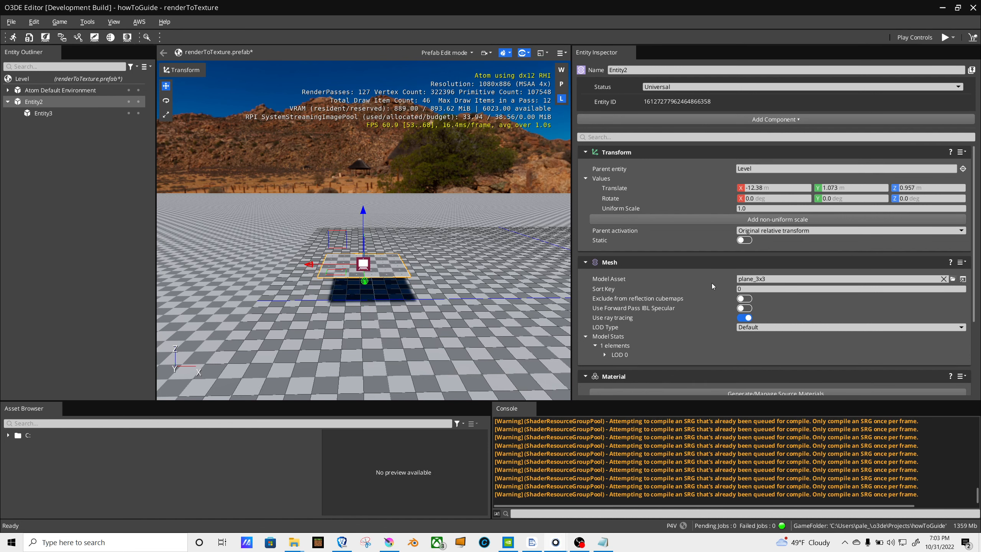
pyautogui.scroll(-3, 719, 279)
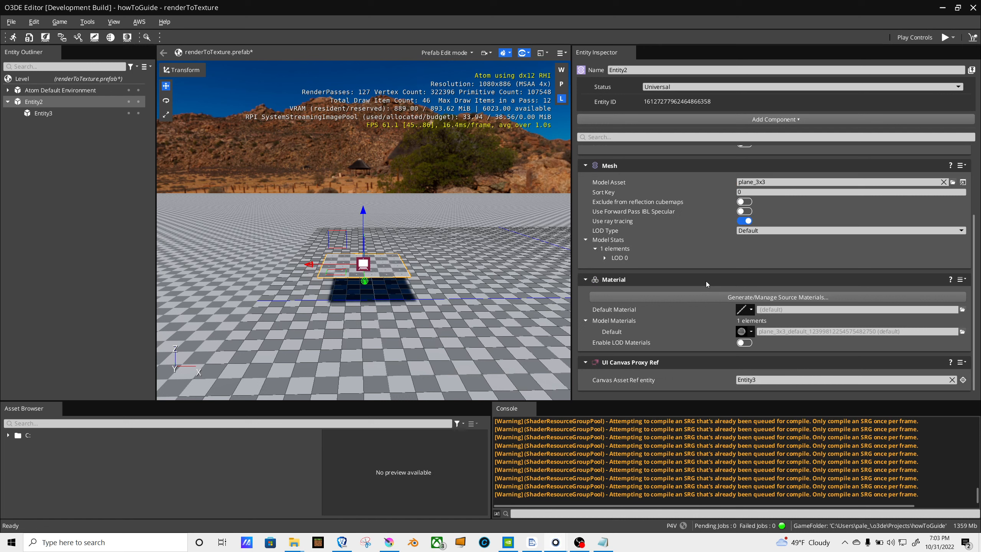
# Step: Open the Material Editor and create a Standard PBR material named renderMat in the howToGuide Assets folder
pyautogui.click(111, 37)
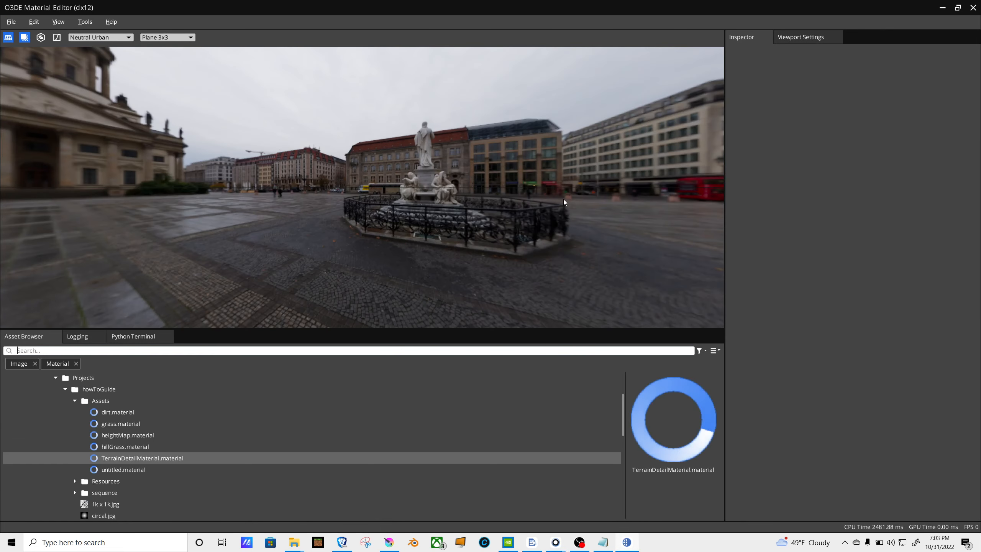
pyautogui.click(12, 21)
pyautogui.click(17, 37)
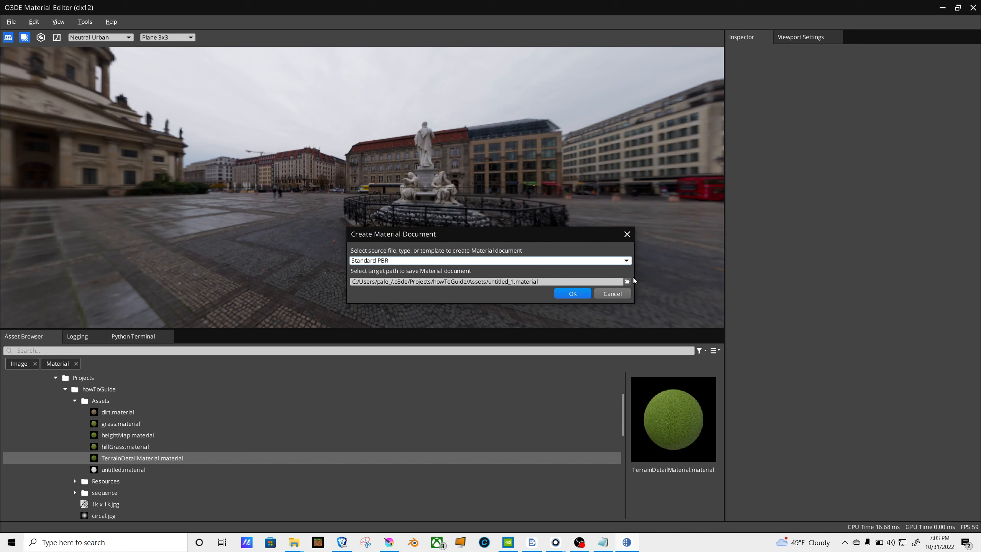
pyautogui.click(626, 282)
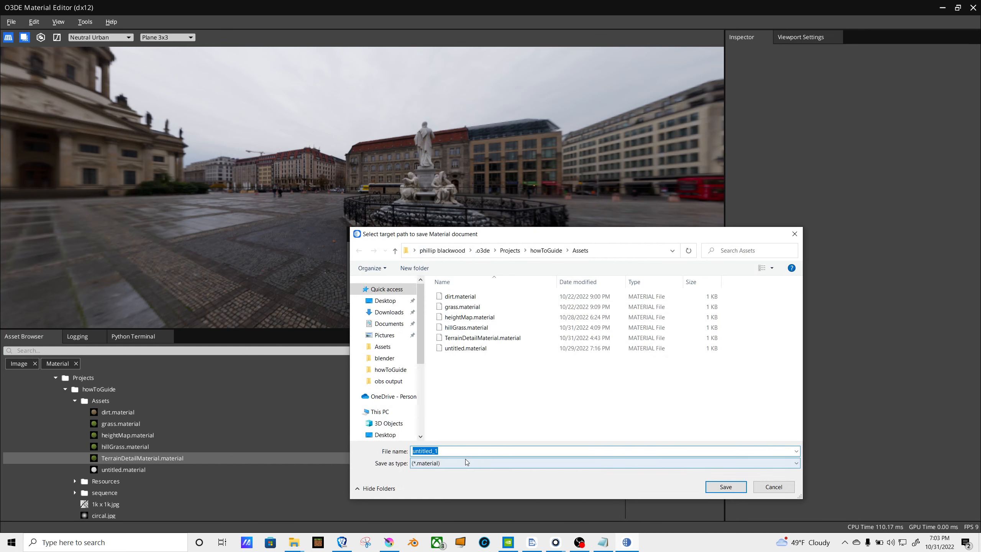
pyautogui.write('render')
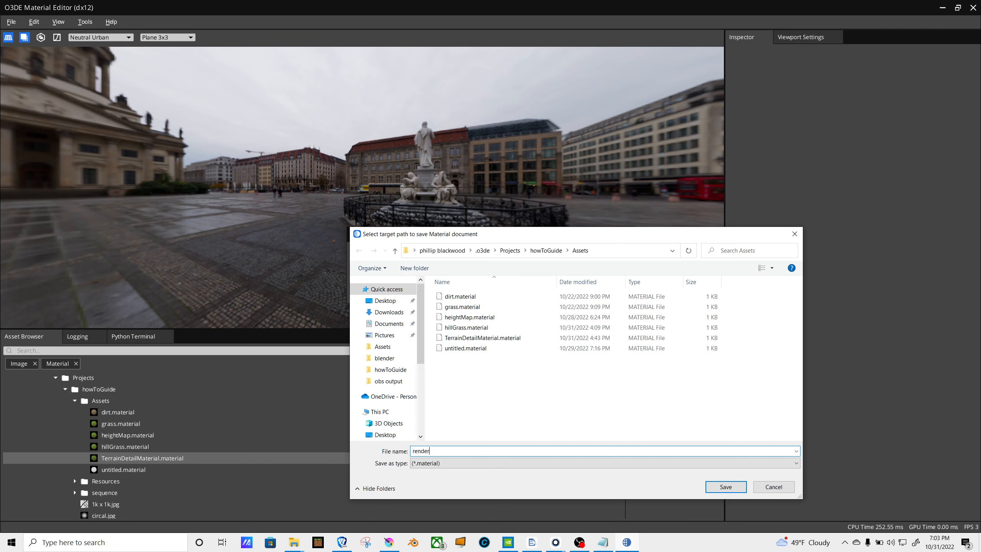
pyautogui.write('Mat')
pyautogui.press('Return')
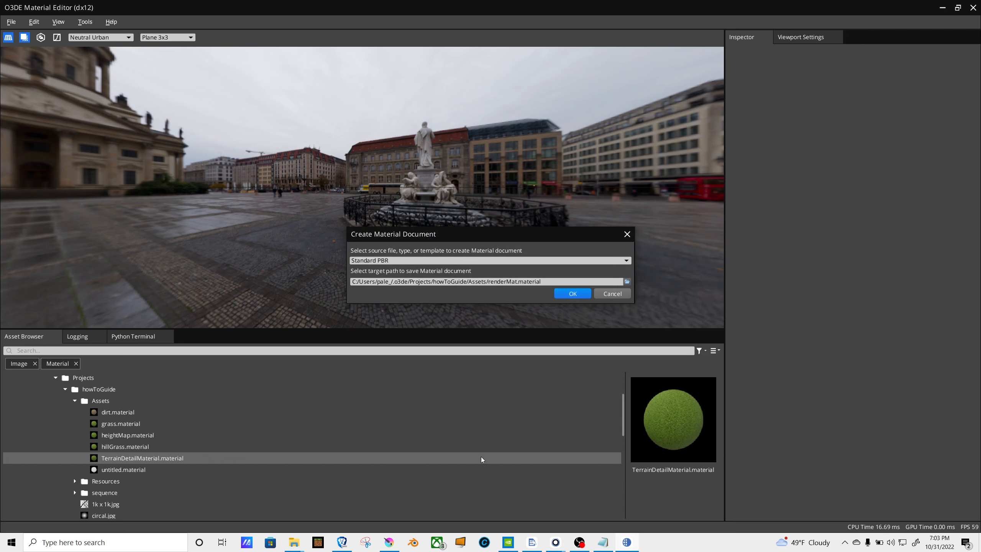
pyautogui.click(574, 295)
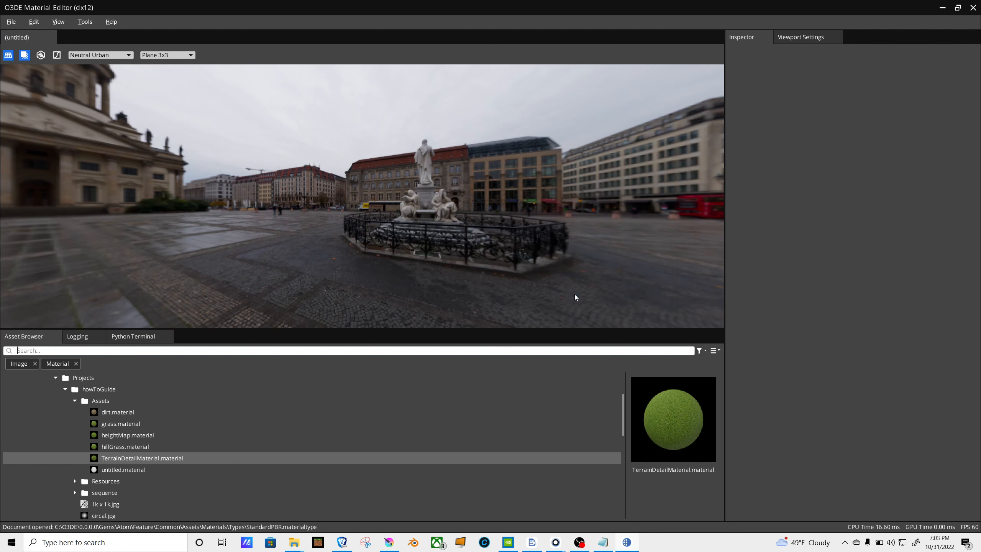
# Step: Assign rtt.attimage as renderMat's base color texture and save the material
pyautogui.moveTo(470, 167); pyautogui.dragTo(576, 185)
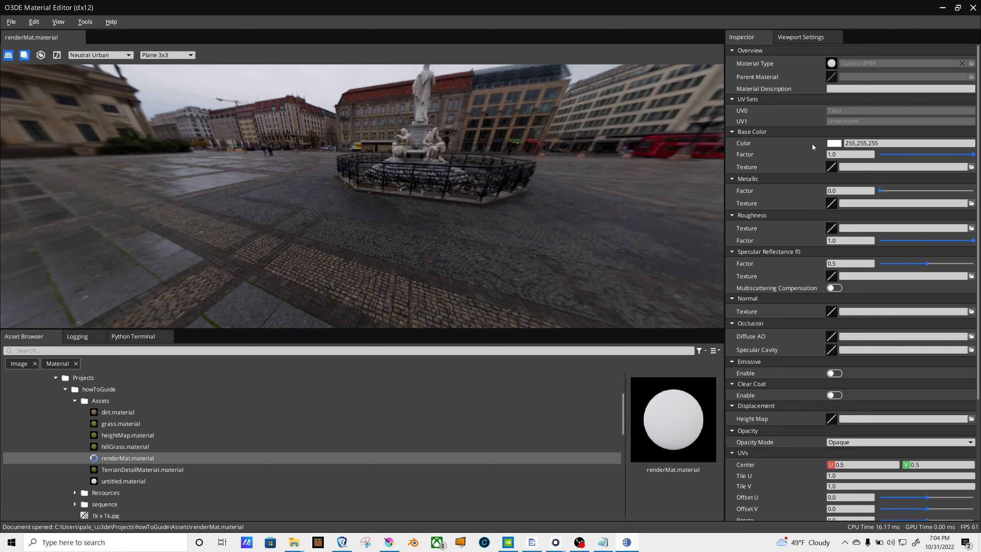
pyautogui.click(971, 168)
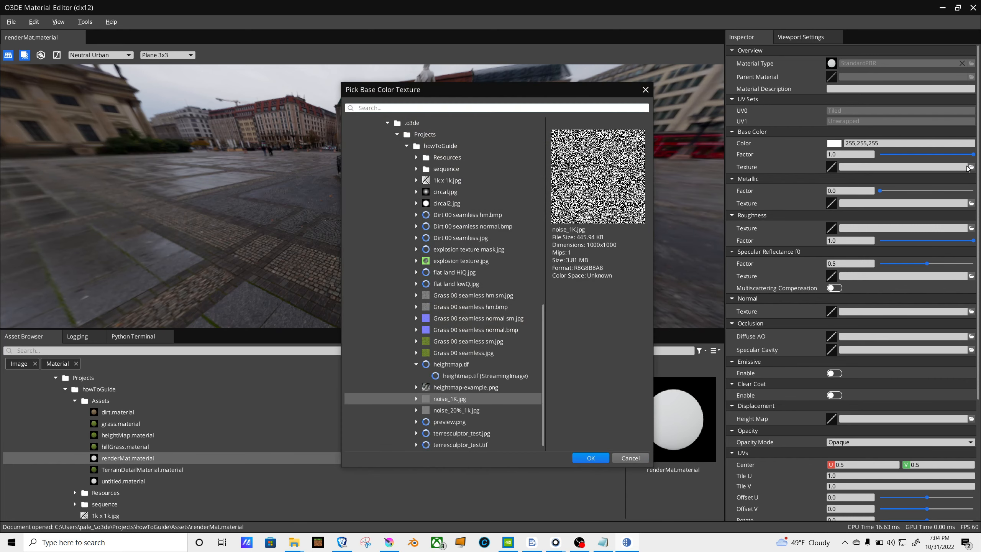
pyautogui.click(453, 107)
pyautogui.write('r')
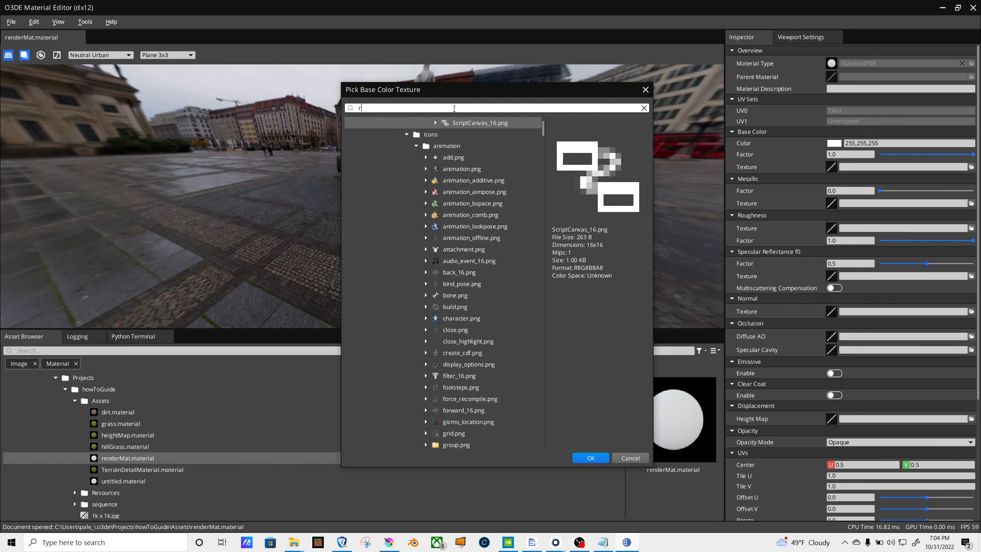
pyautogui.write('tt')
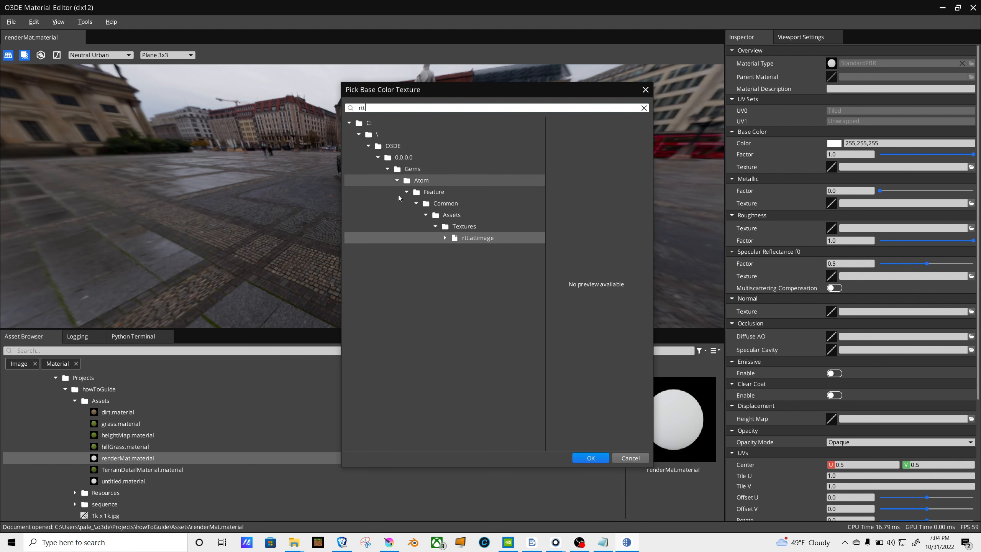
pyautogui.click(494, 239)
pyautogui.click(591, 457)
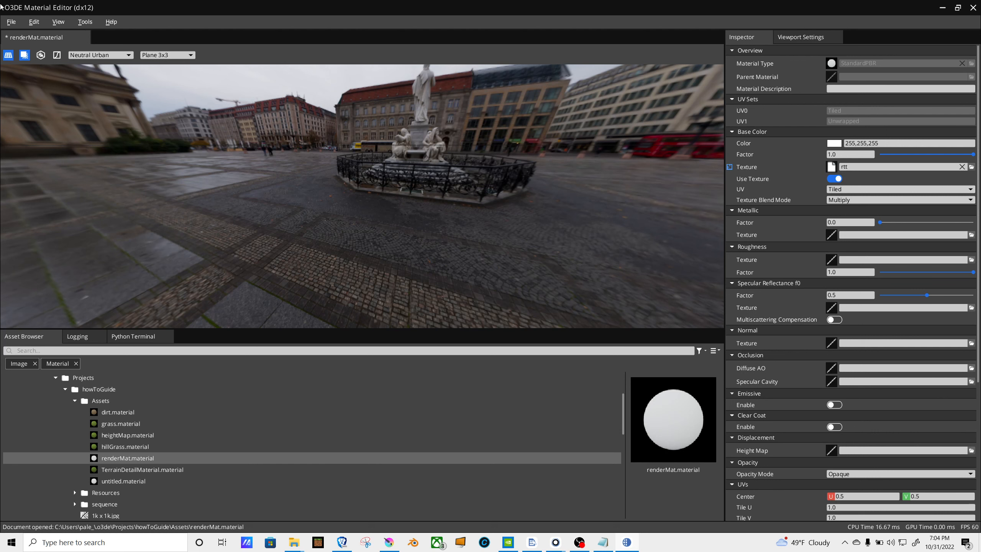
pyautogui.click(11, 21)
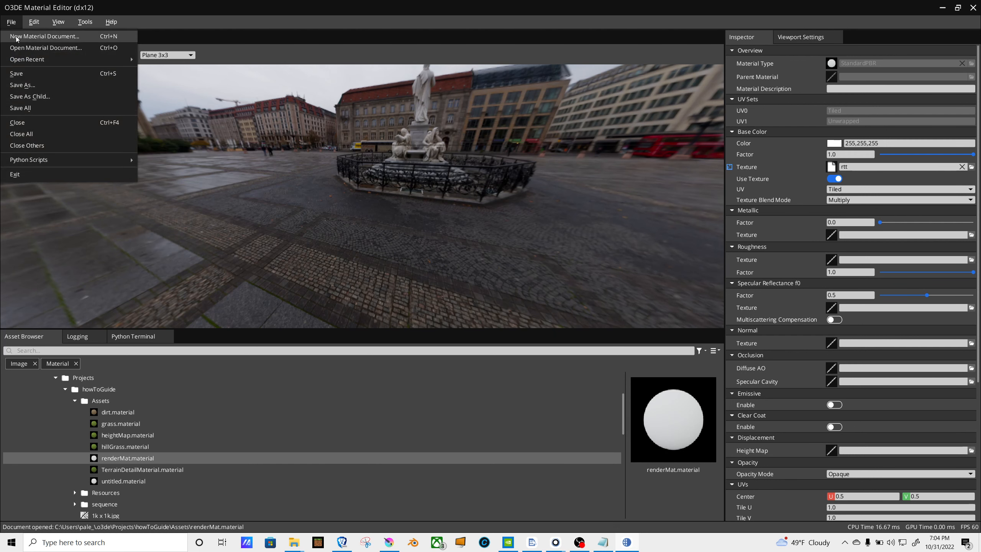
pyautogui.click(16, 74)
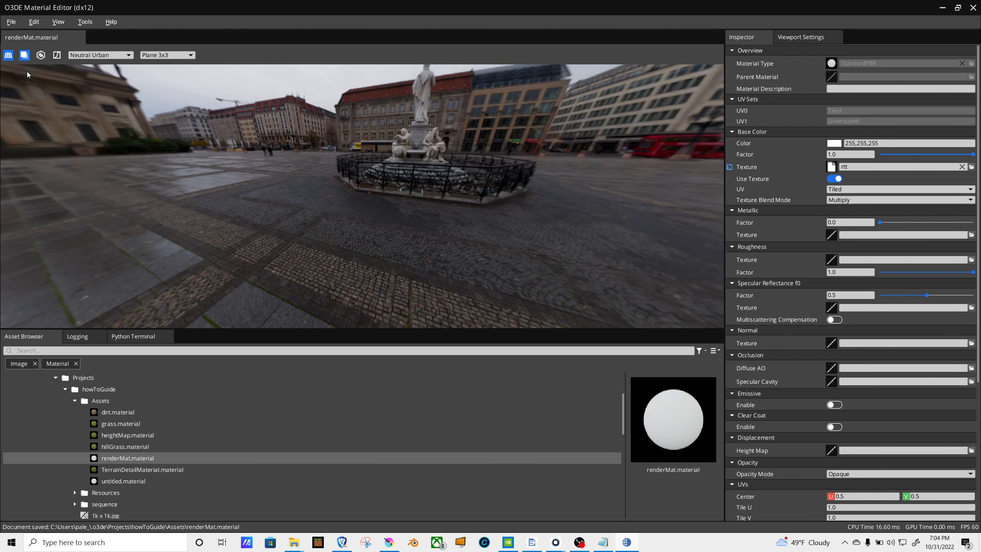
# Step: Return to the main O3DE Editor and assign renderMat.material as Entity2's default material
pyautogui.click(942, 8)
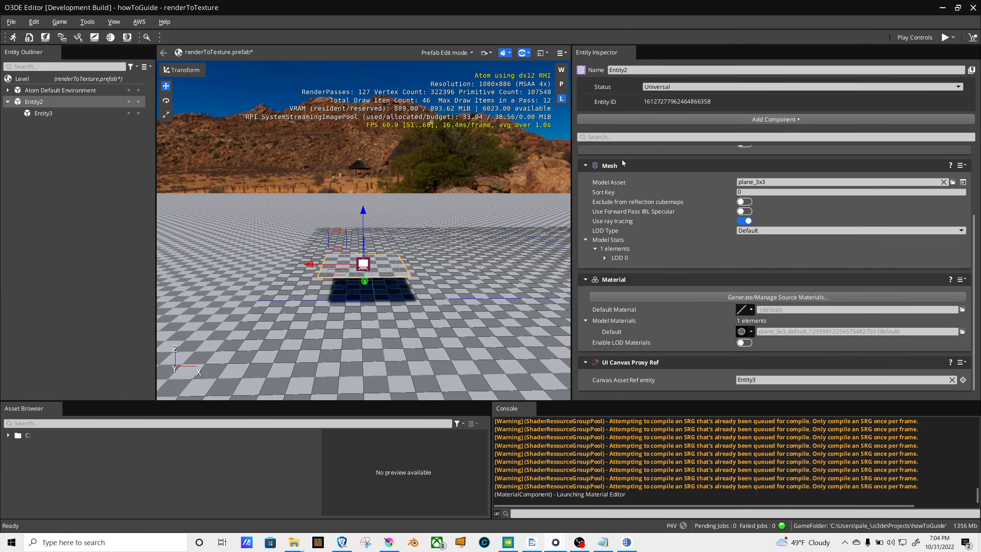
pyautogui.click(962, 310)
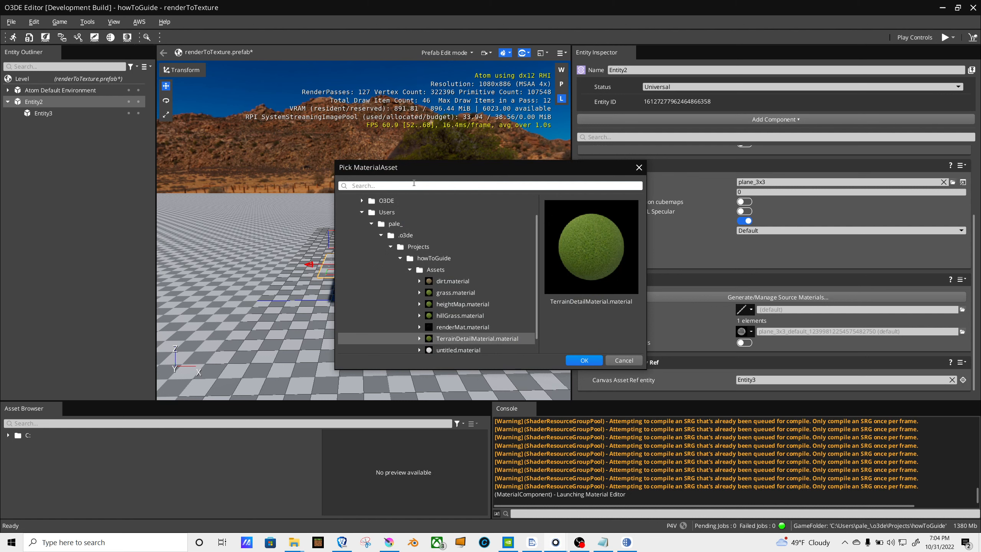
pyautogui.write('re')
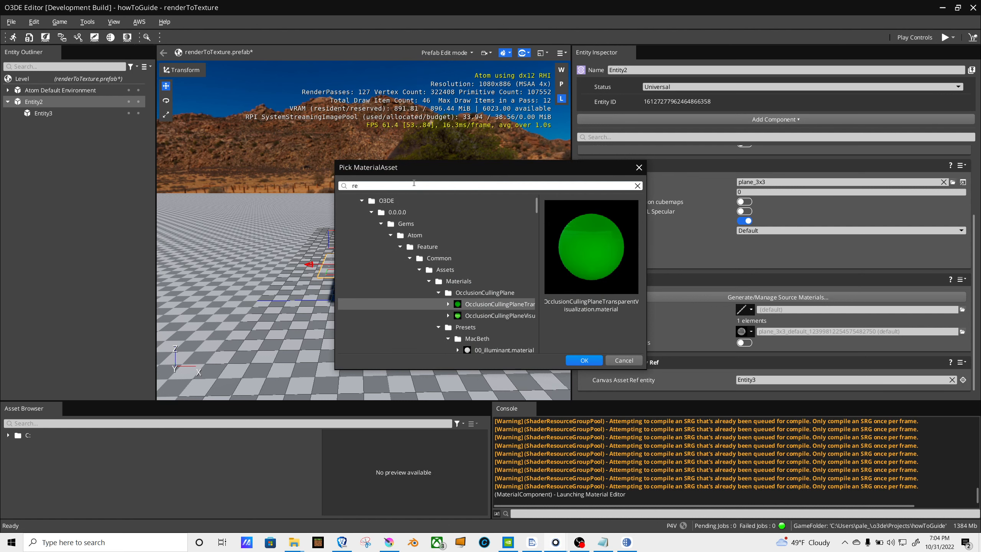
pyautogui.write('n')
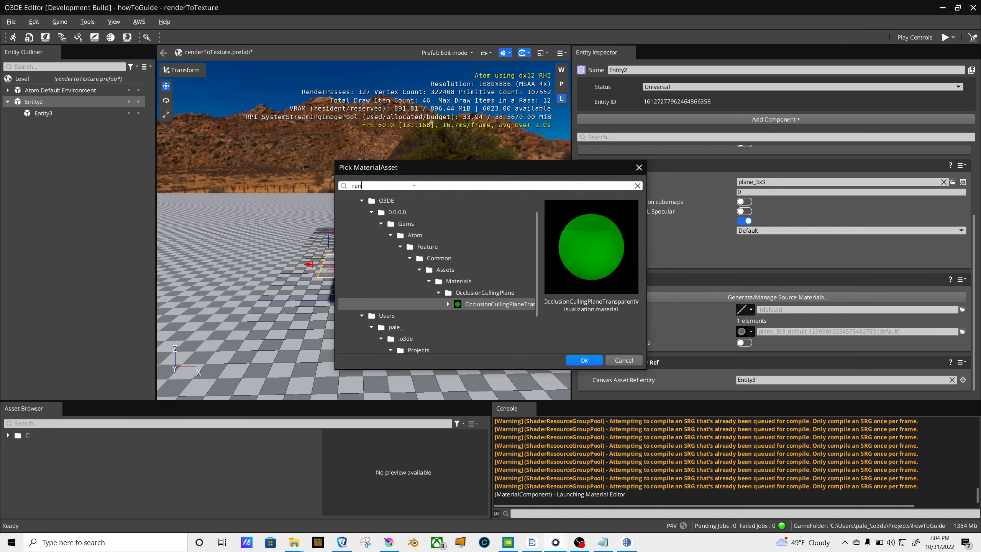
pyautogui.scroll(-2, 443, 293)
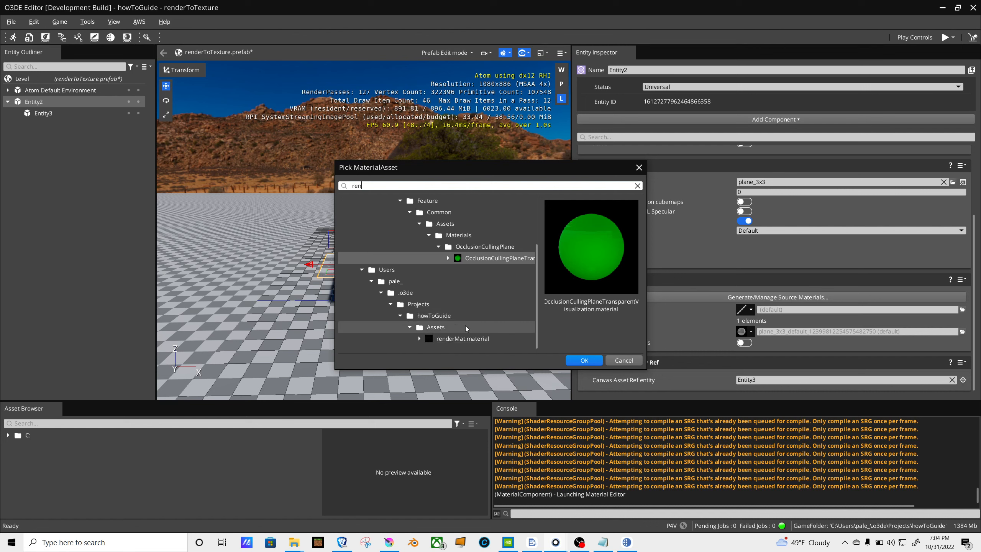
pyautogui.click(470, 339)
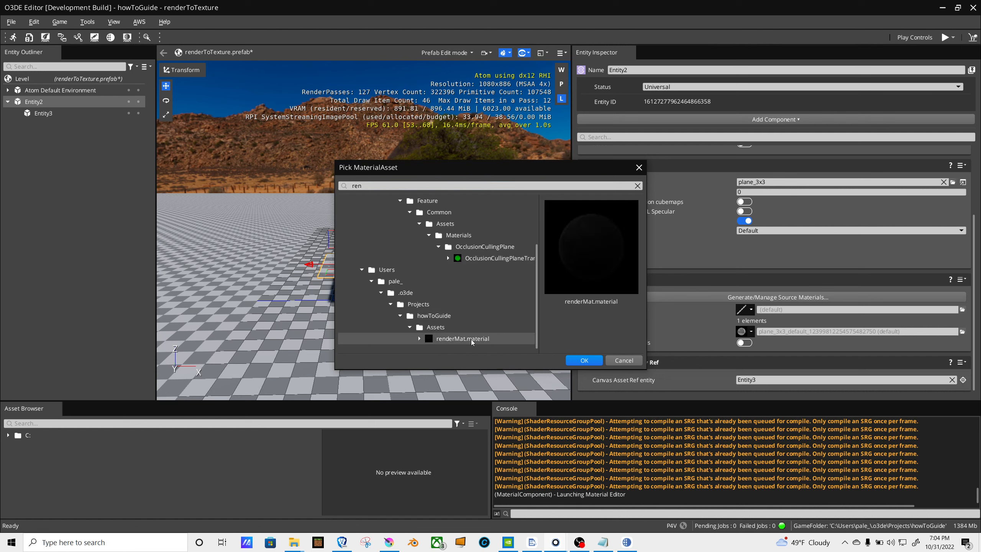
pyautogui.click(586, 362)
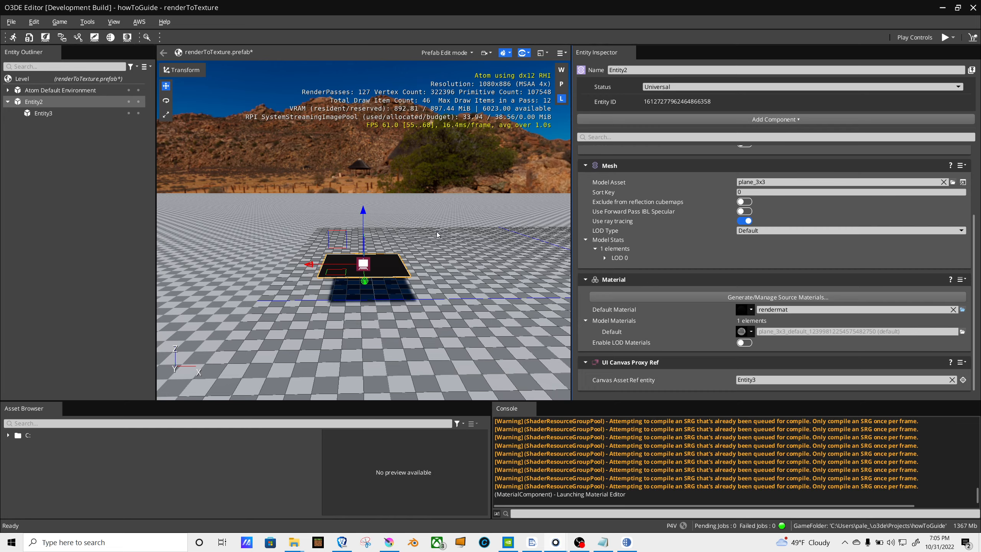
# Step: Run the level in game mode, fly around the plane to examine the UI canvas rendered on it, and exit game mode
pyautogui.hotkey('ctrl', 'g')
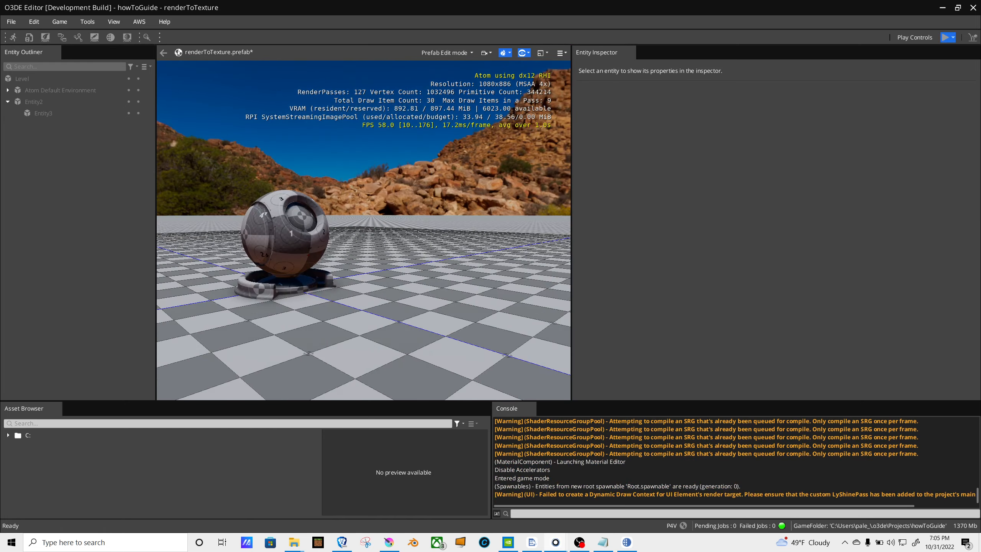
pyautogui.press('w')
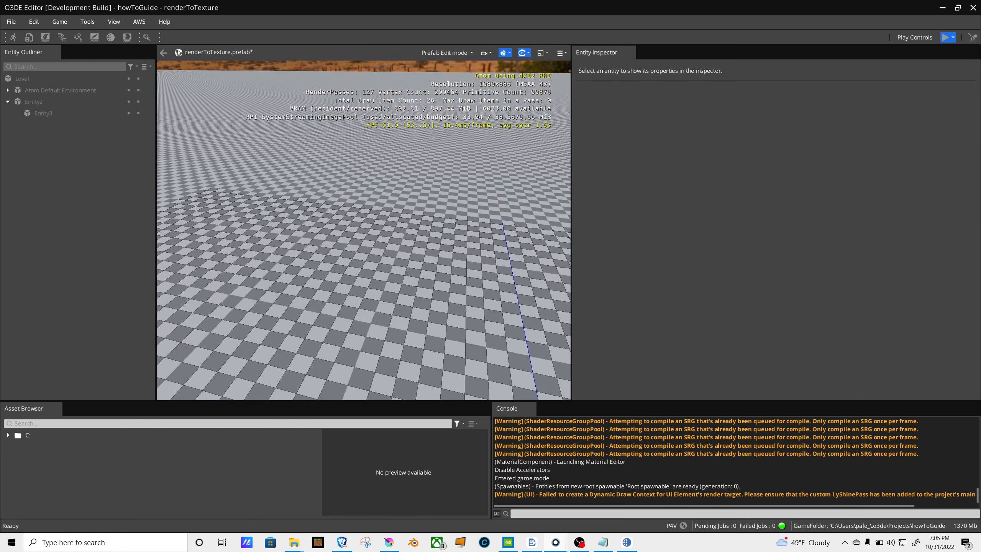
pyautogui.press('s')
pyautogui.press('w')
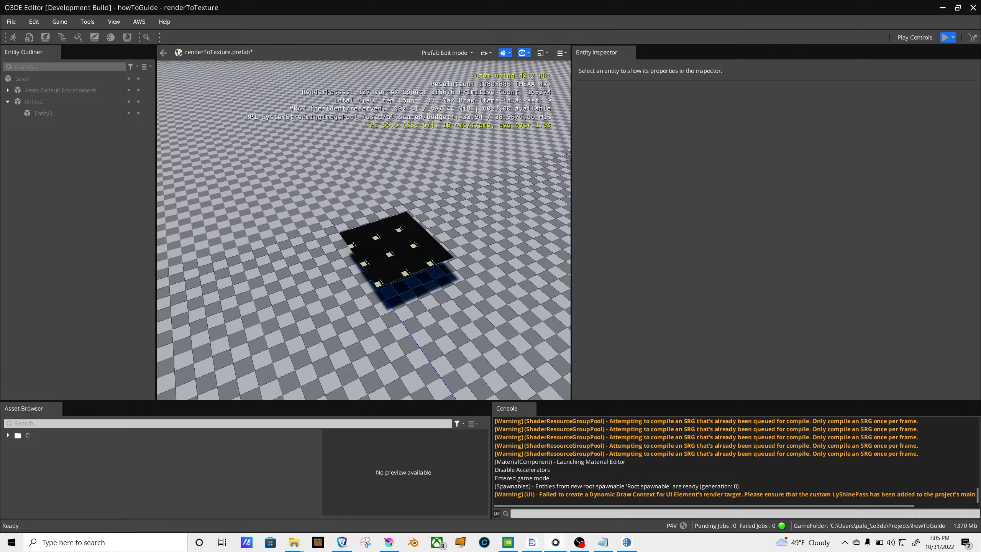
pyautogui.press('w')
pyautogui.press('s')
pyautogui.press('w')
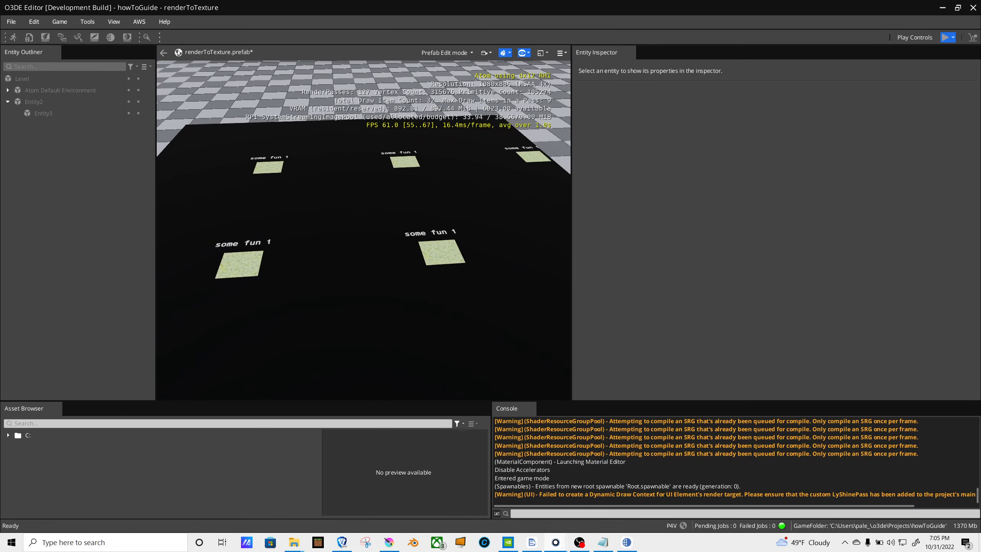
pyautogui.press('s')
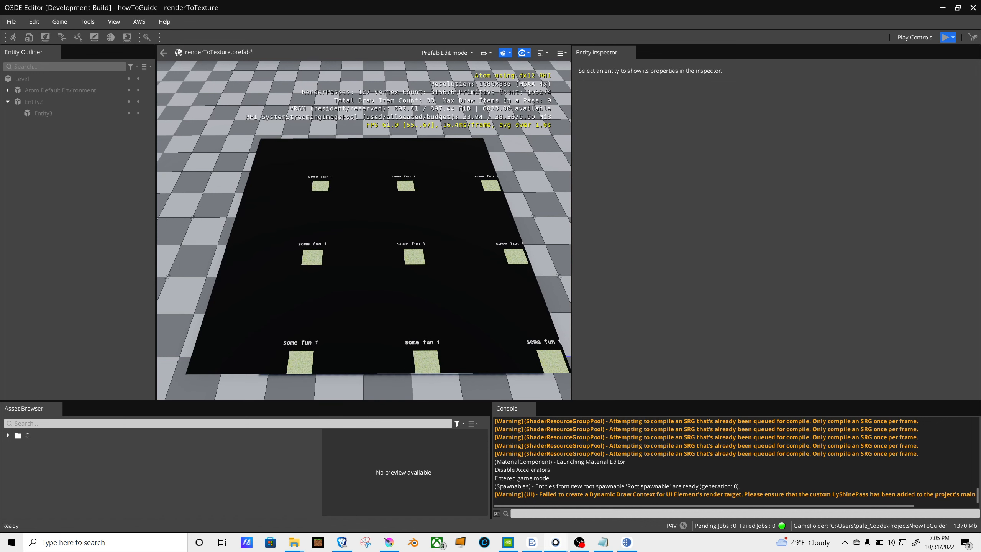
pyautogui.press('s')
pyautogui.press('d')
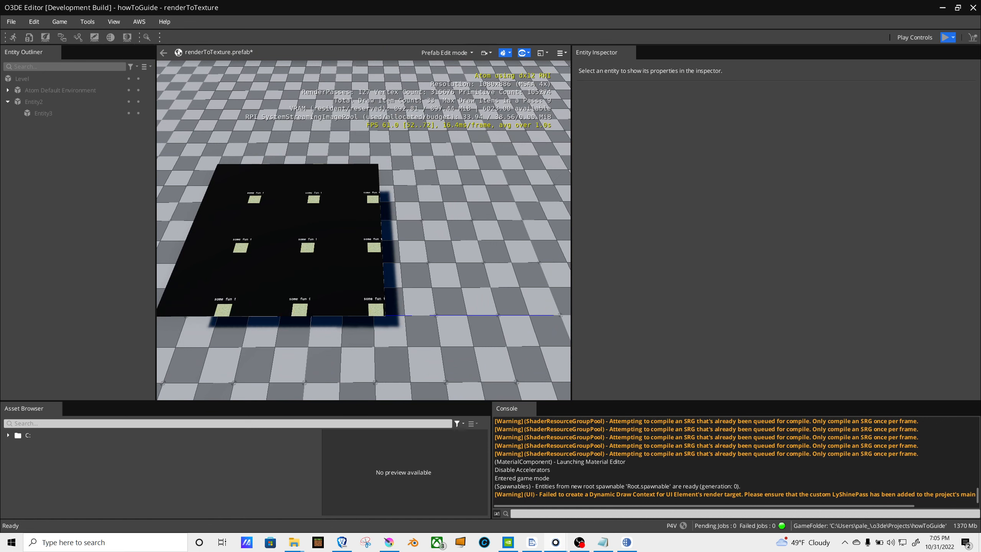
pyautogui.press('Escape')
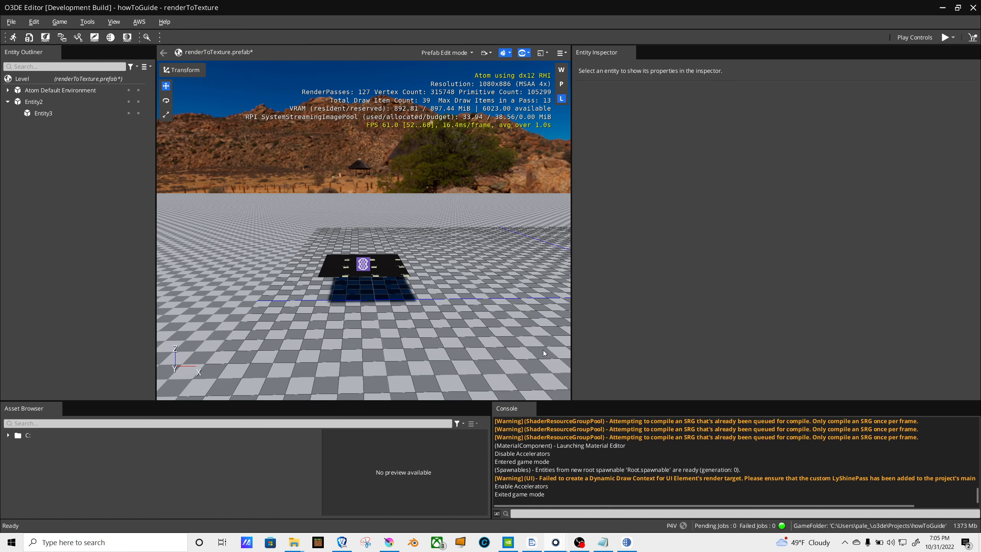